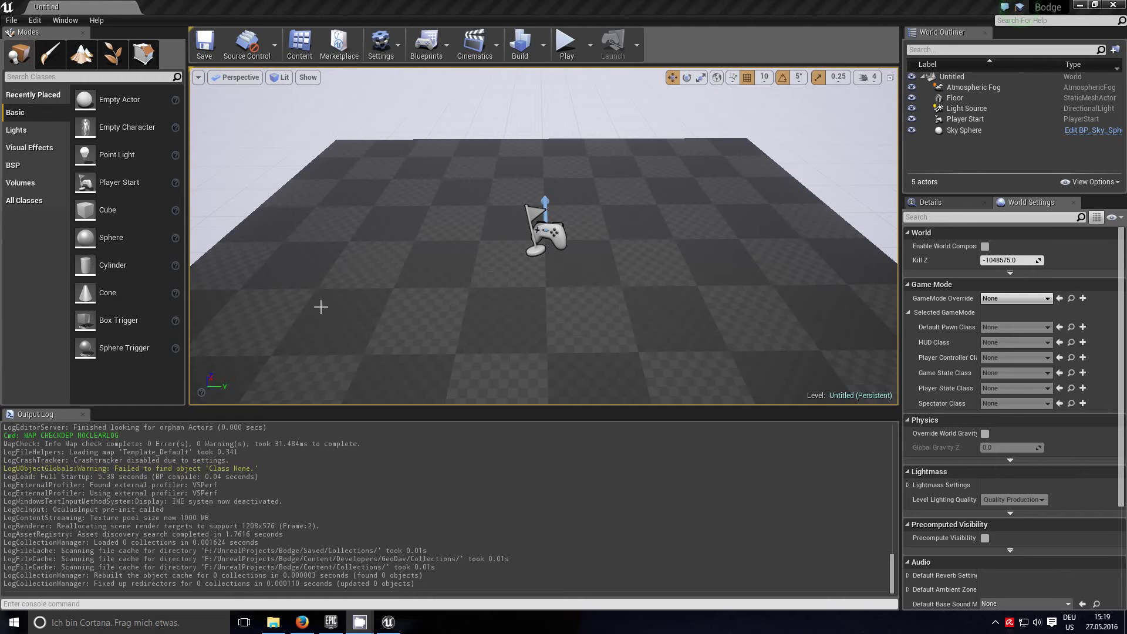
# Switch to the Epic Games Launcher and look through the library's projects and Vault items
pyautogui.click(332, 622)
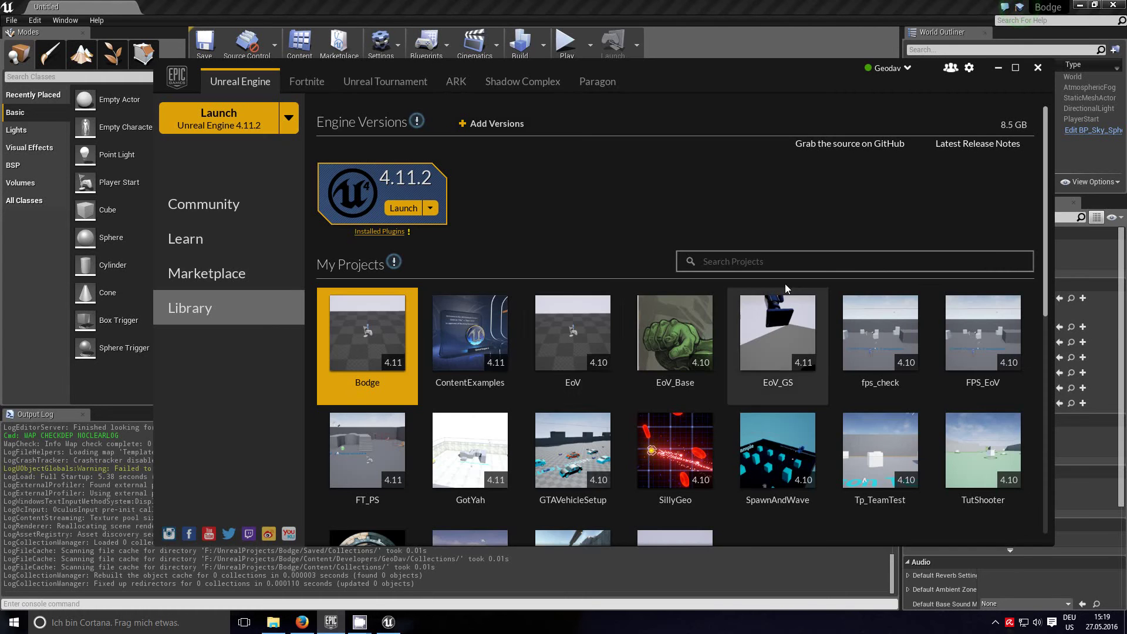
pyautogui.scroll(-6, 591, 272)
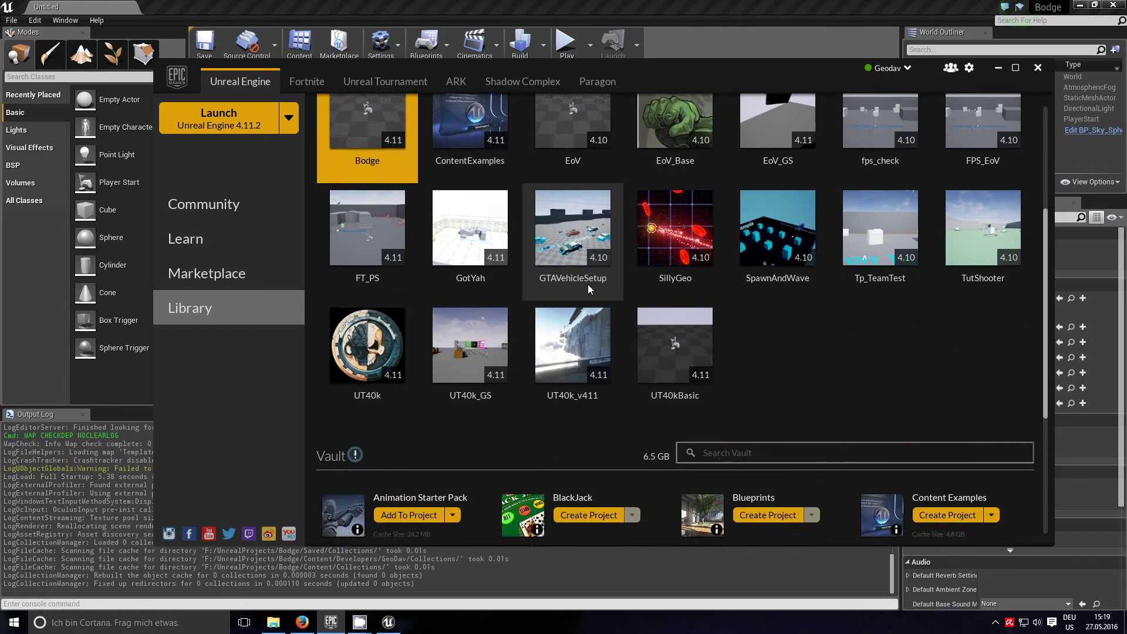
pyautogui.scroll(-3, 588, 293)
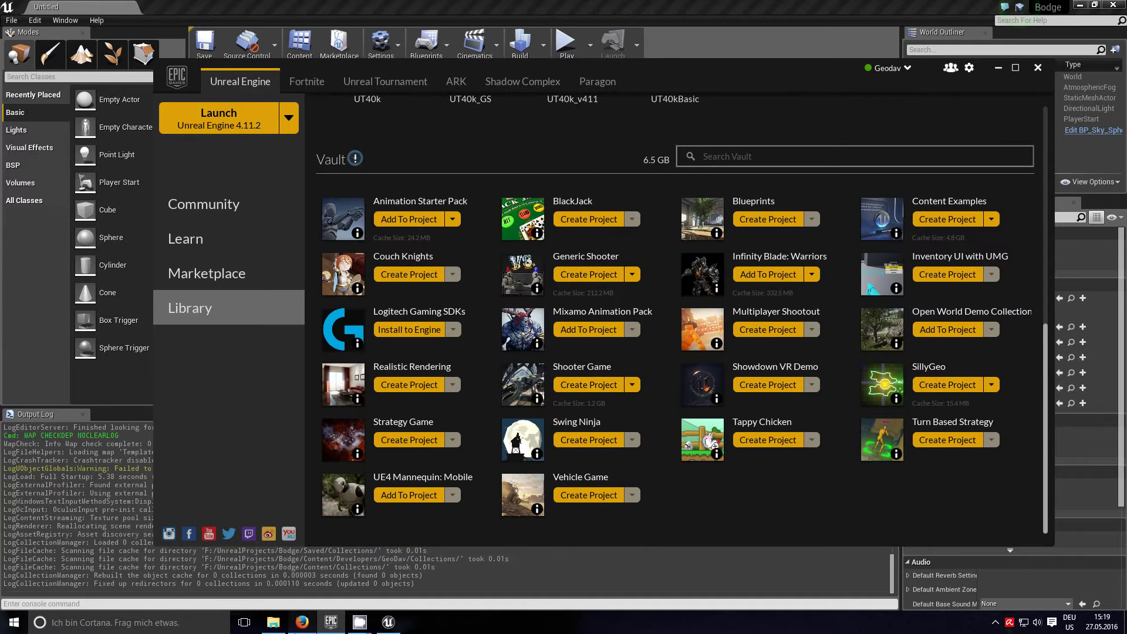
# Switch to the Mixamo page in Firefox and look through the characters in My Assets
pyautogui.click(302, 622)
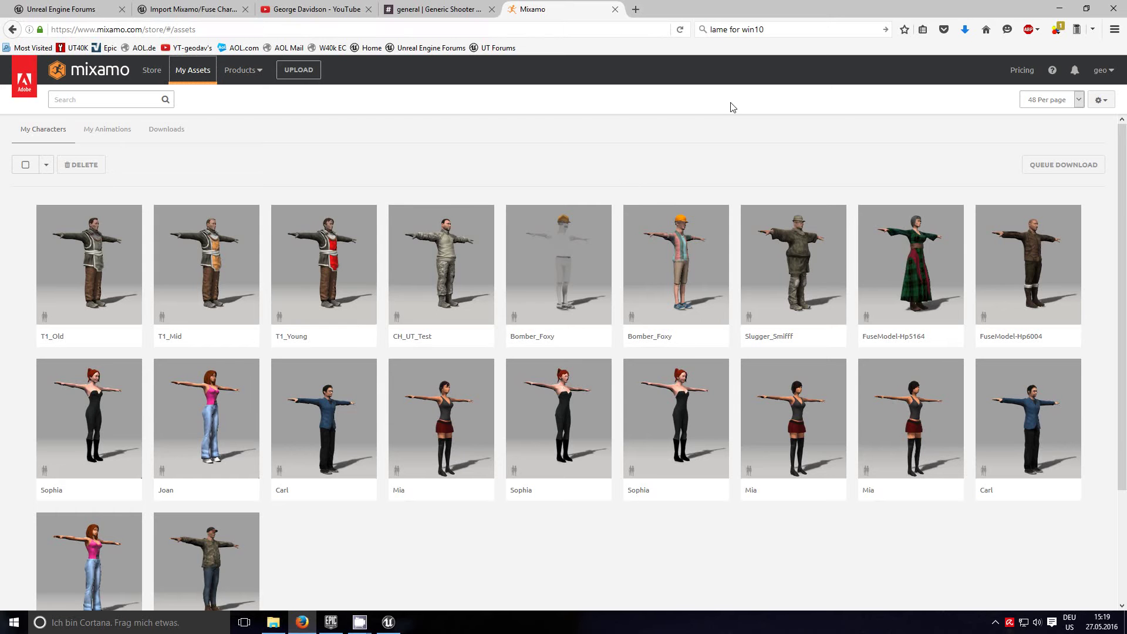
pyautogui.scroll(-3, 589, 323)
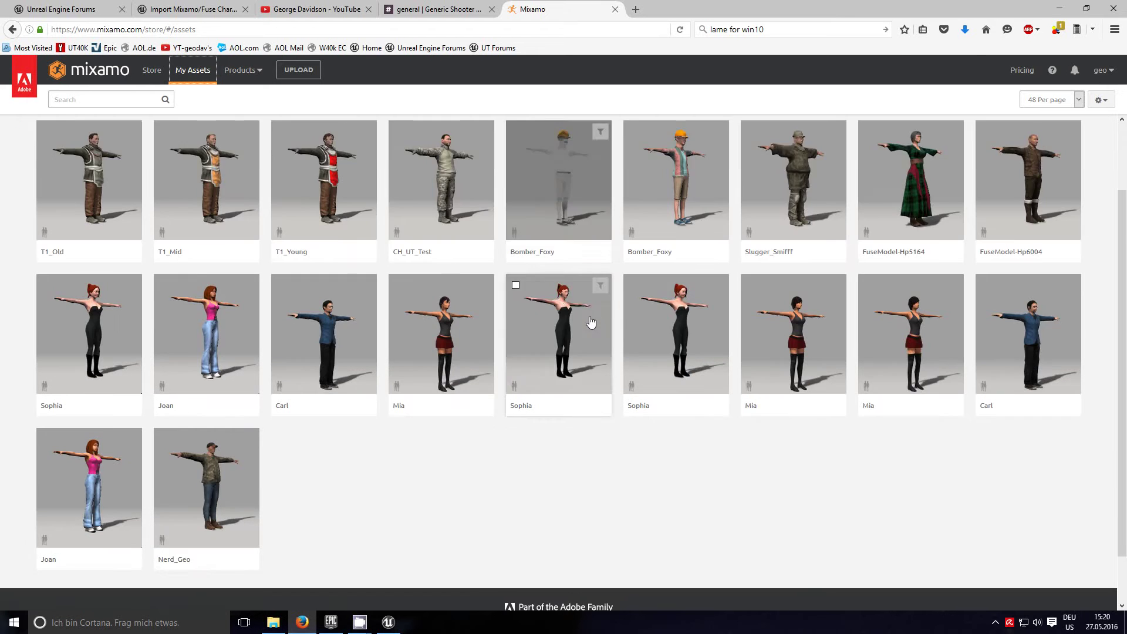
pyautogui.scroll(3, 589, 323)
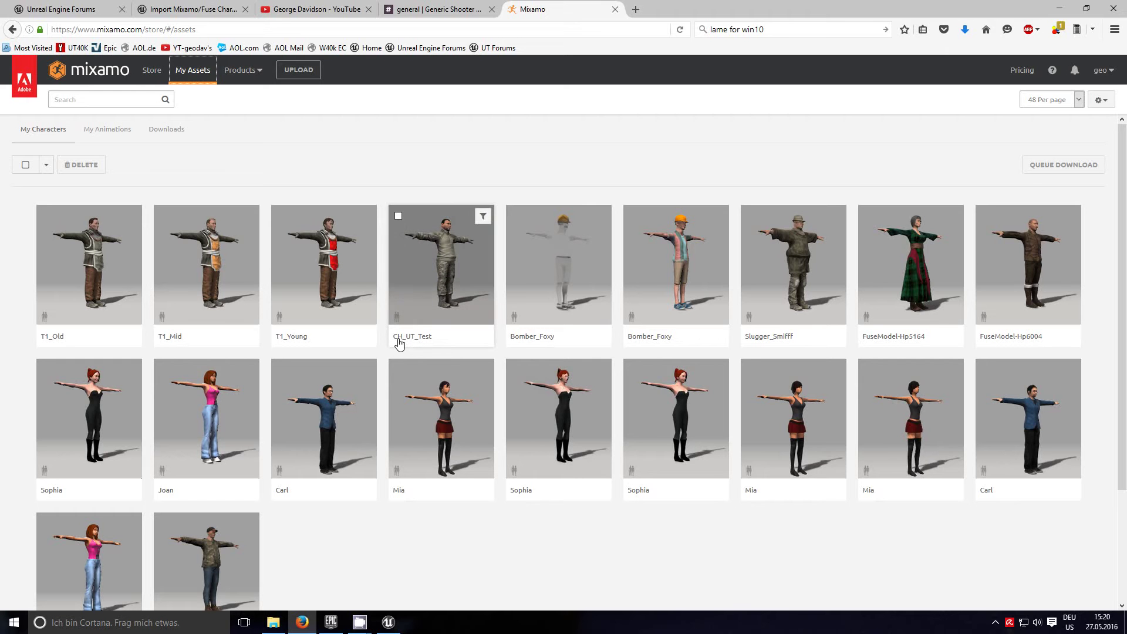
# Review the CH_UT_Test character's download settings for FBX for Unreal Engine 4 (.fbx) in T-Pose, without queuing the download
pyautogui.click(440, 286)
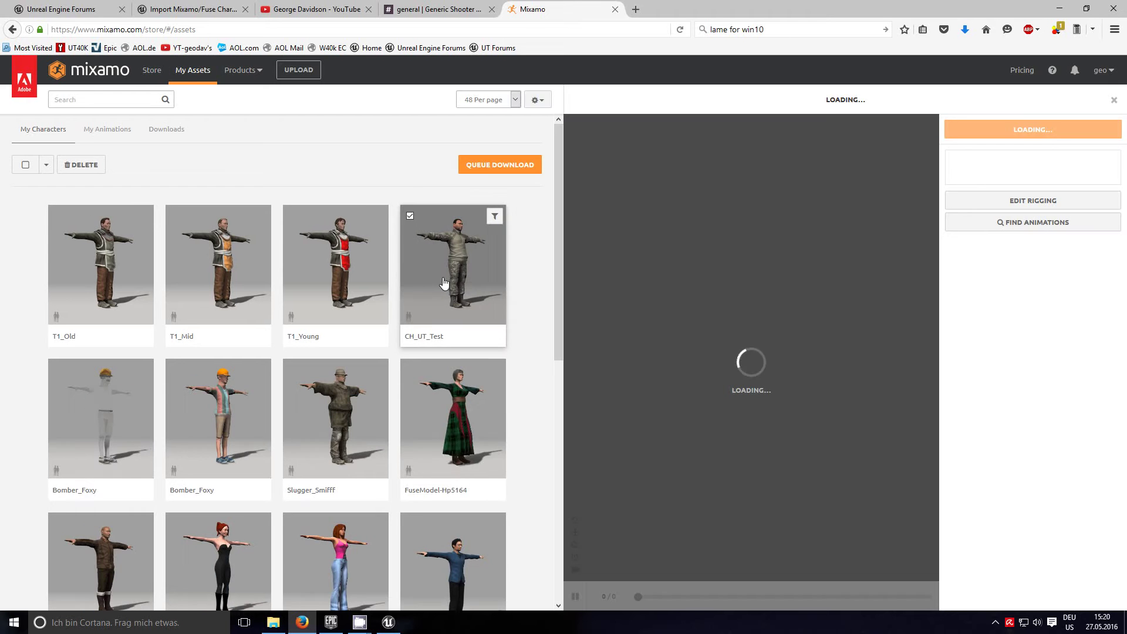
pyautogui.click(487, 169)
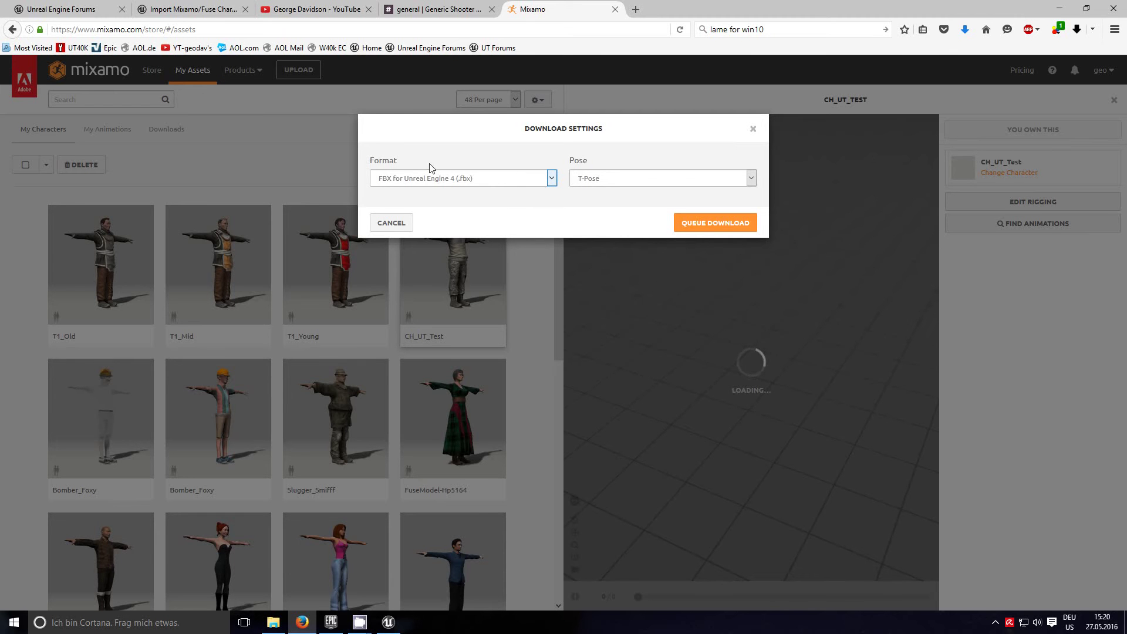
pyautogui.click(552, 178)
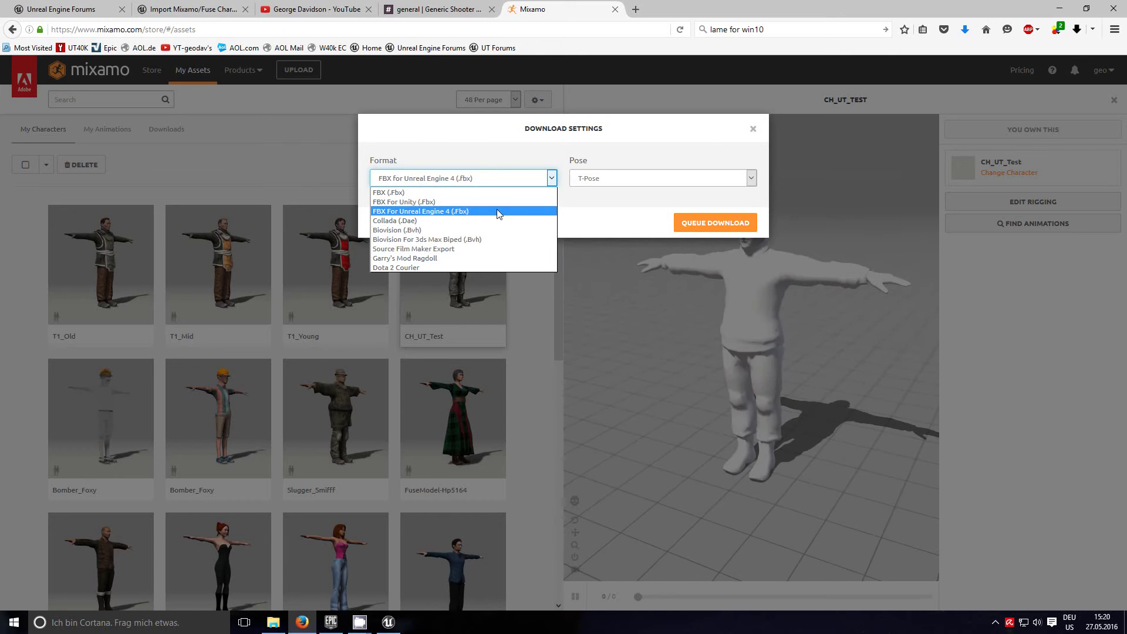
pyautogui.click(422, 214)
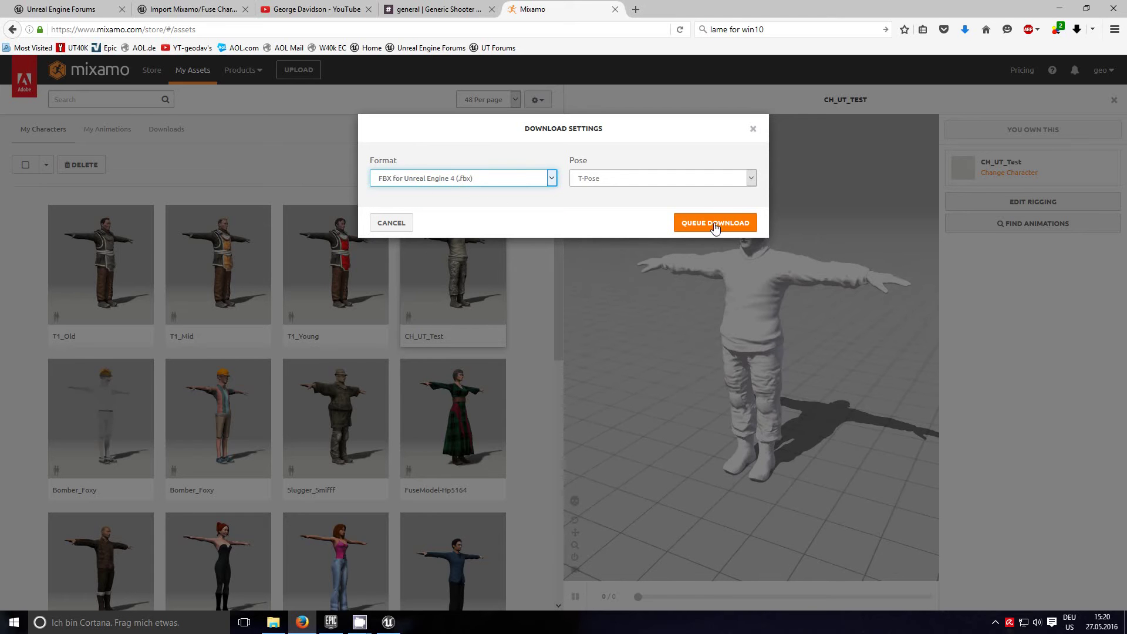
pyautogui.click(753, 131)
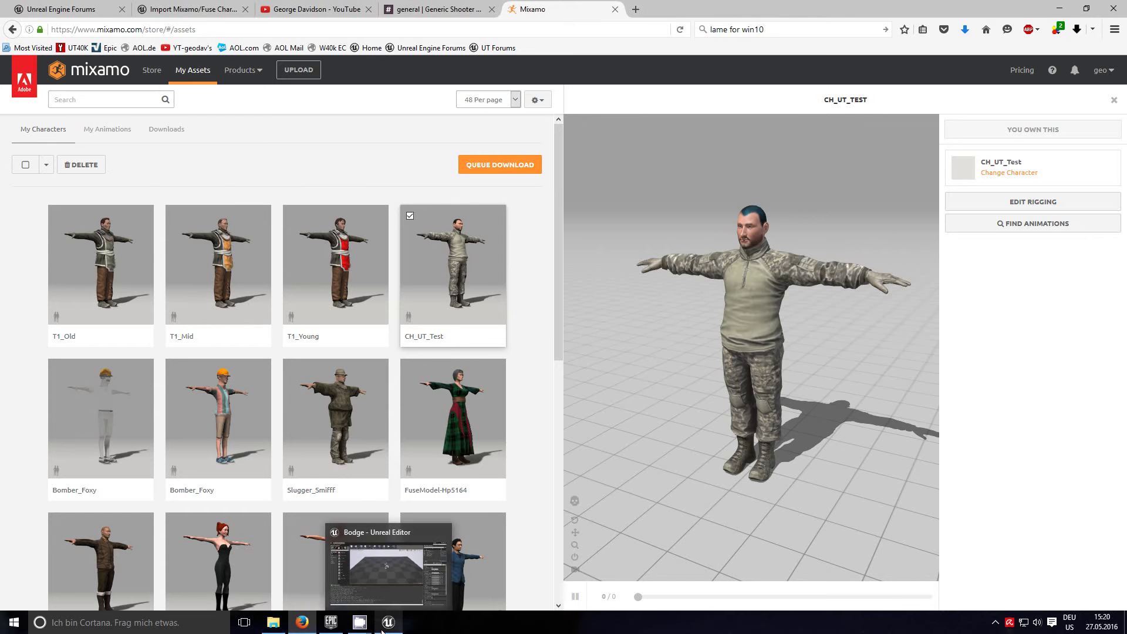
# Switch to File Explorer and examine the downloaded CH_UT_Test folder, including its textures subfolder and the CH_UT_Test.fbx file
pyautogui.click(277, 628)
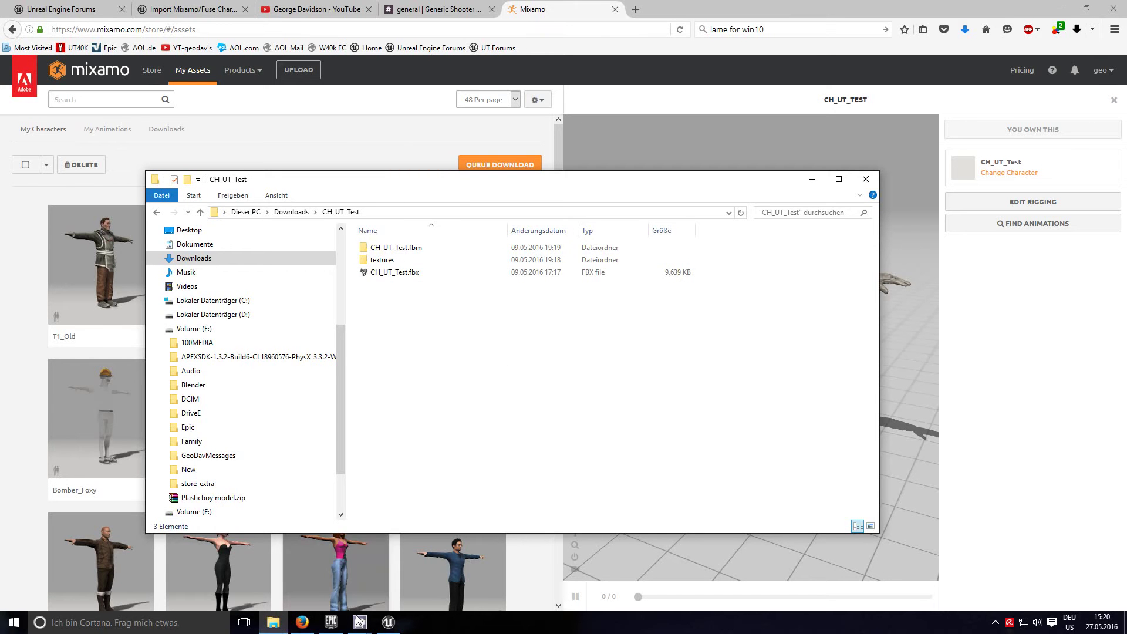
pyautogui.click(389, 623)
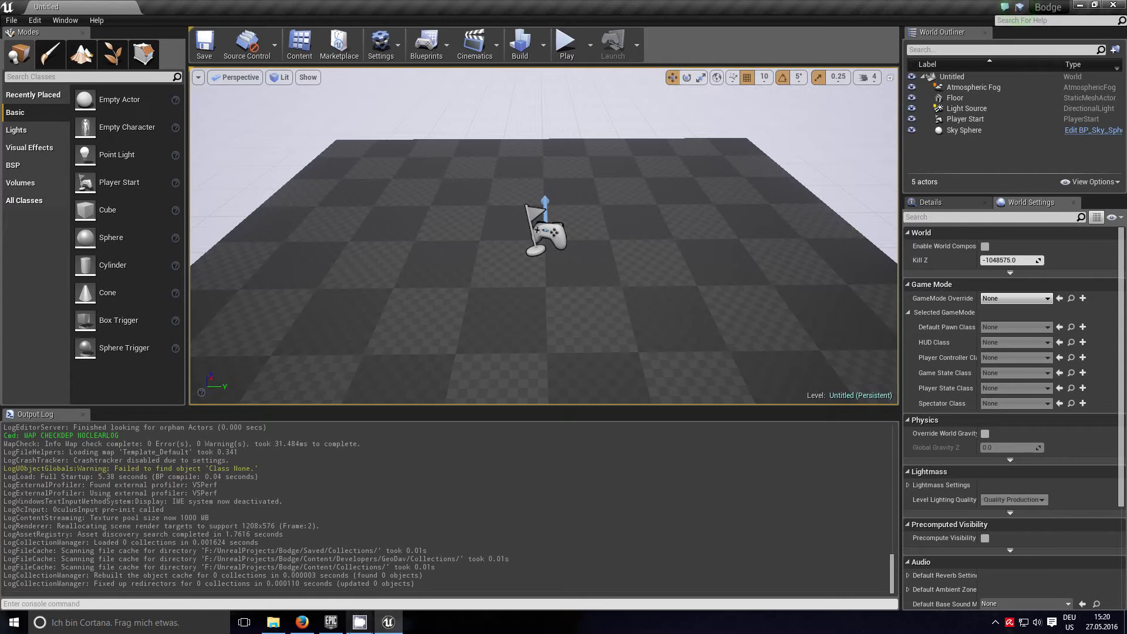
pyautogui.click(273, 623)
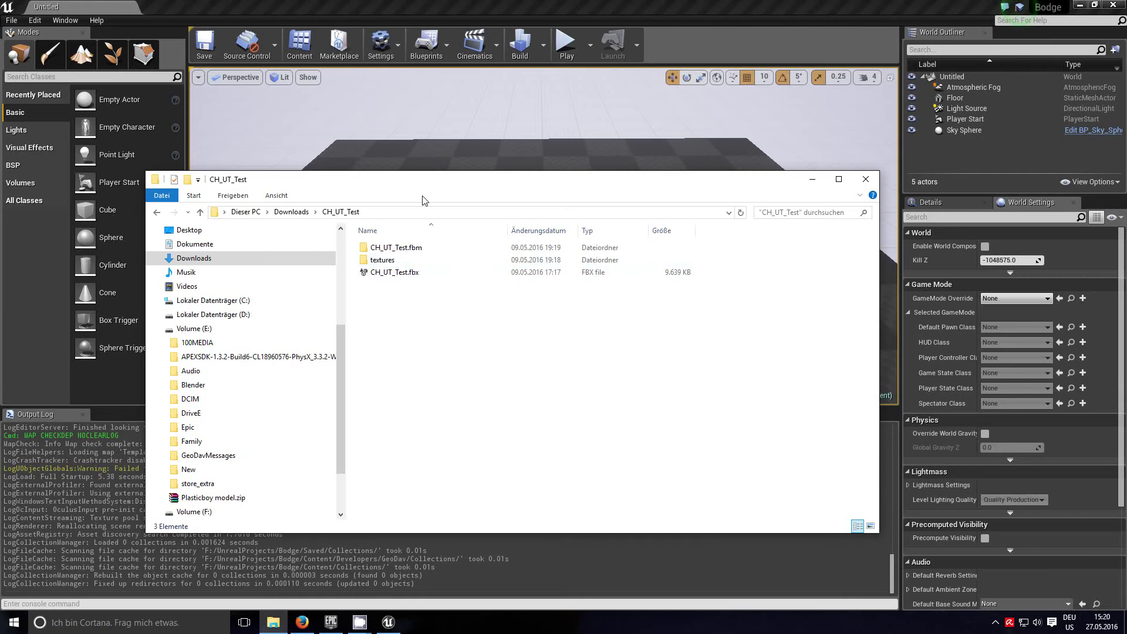
pyautogui.click(369, 274)
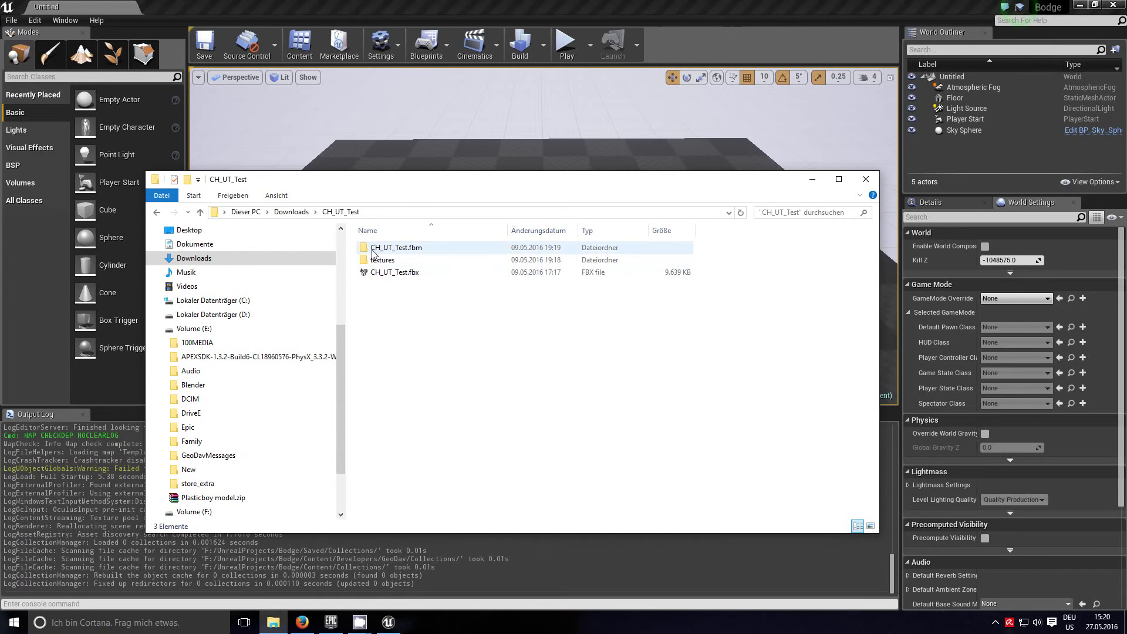
pyautogui.doubleClick(367, 260)
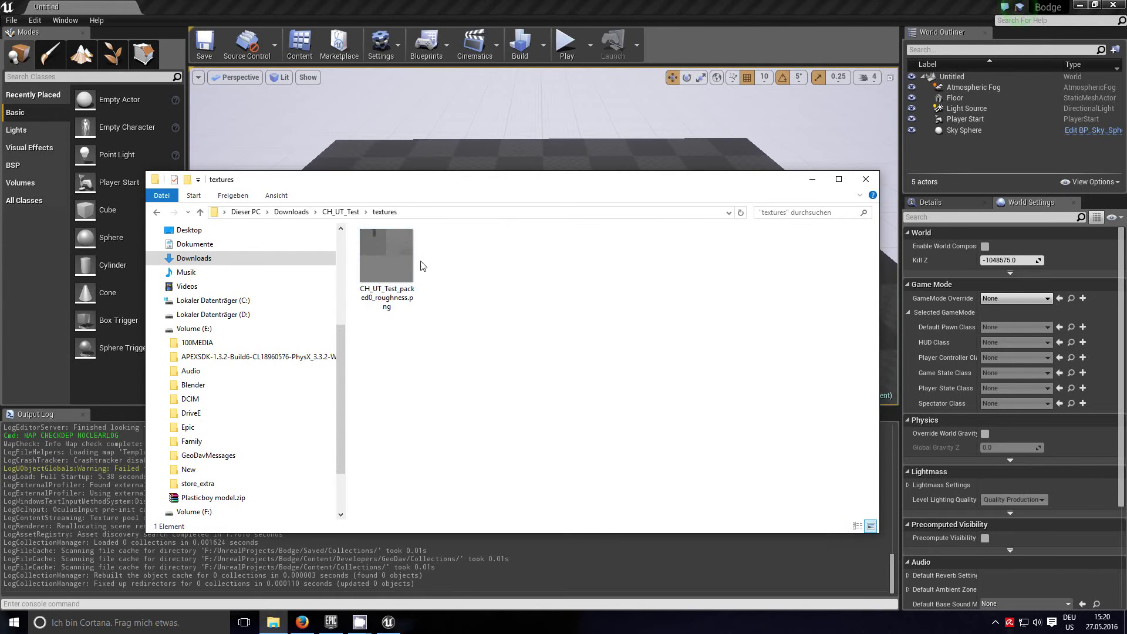
pyautogui.click(334, 211)
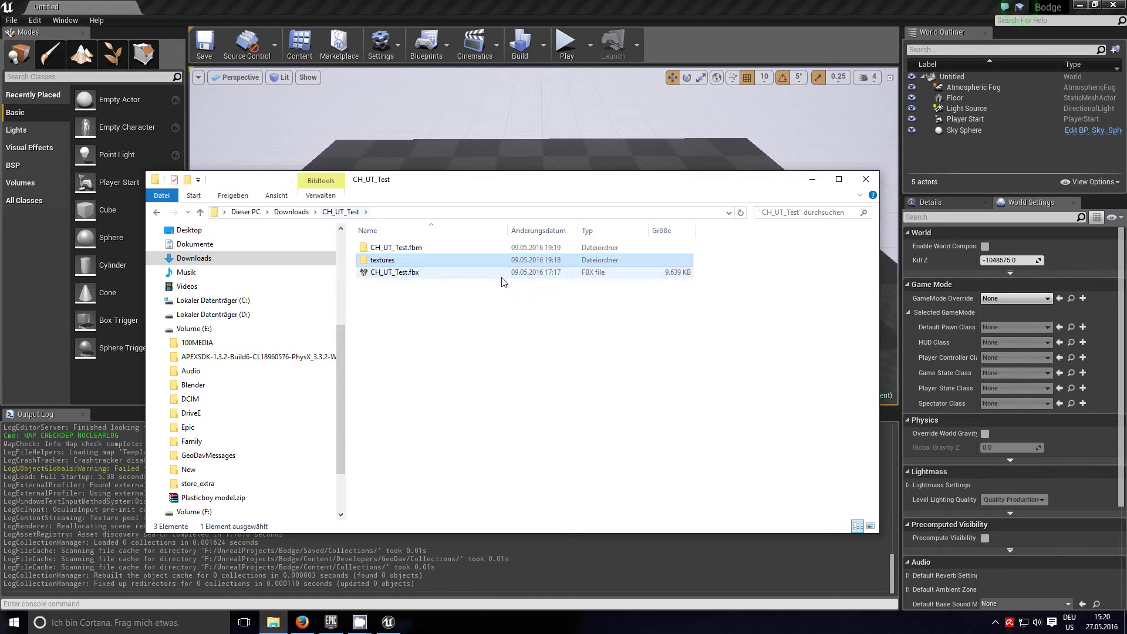
pyautogui.click(392, 276)
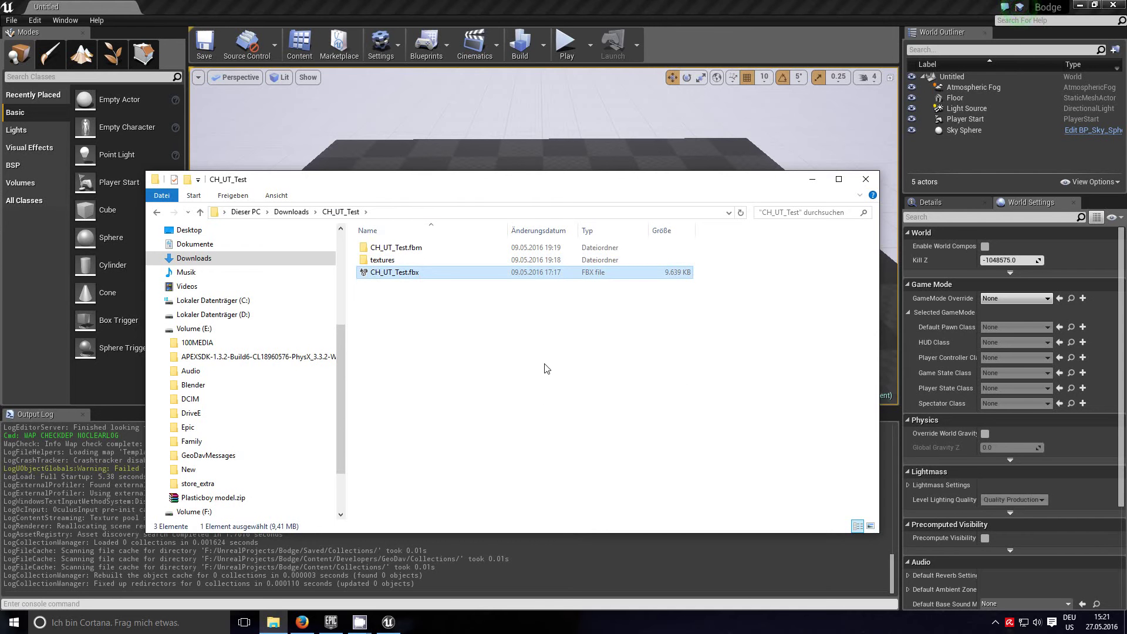
# Return to Mixamo and check the format and pose in the CH_UT_Test download settings once more
pyautogui.click(301, 622)
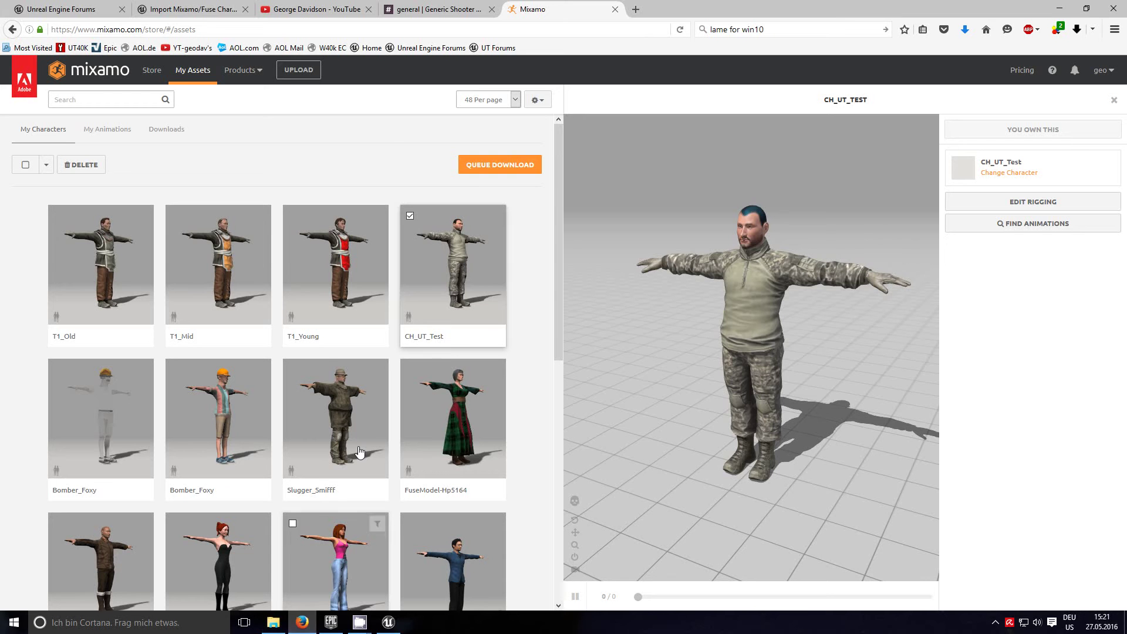
pyautogui.click(469, 167)
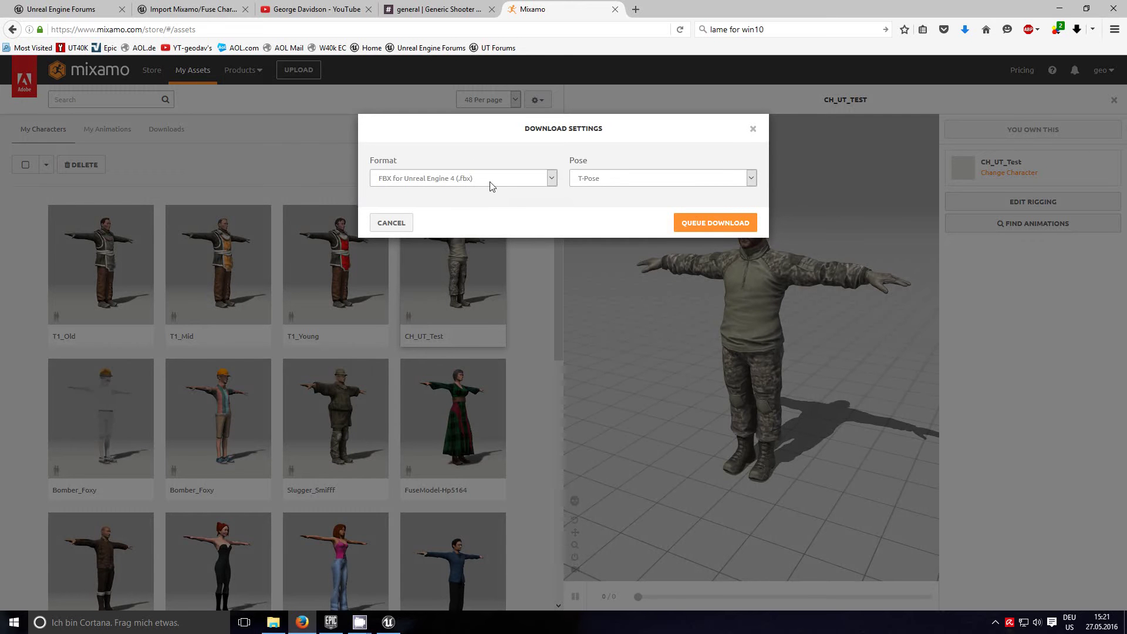
pyautogui.click(753, 130)
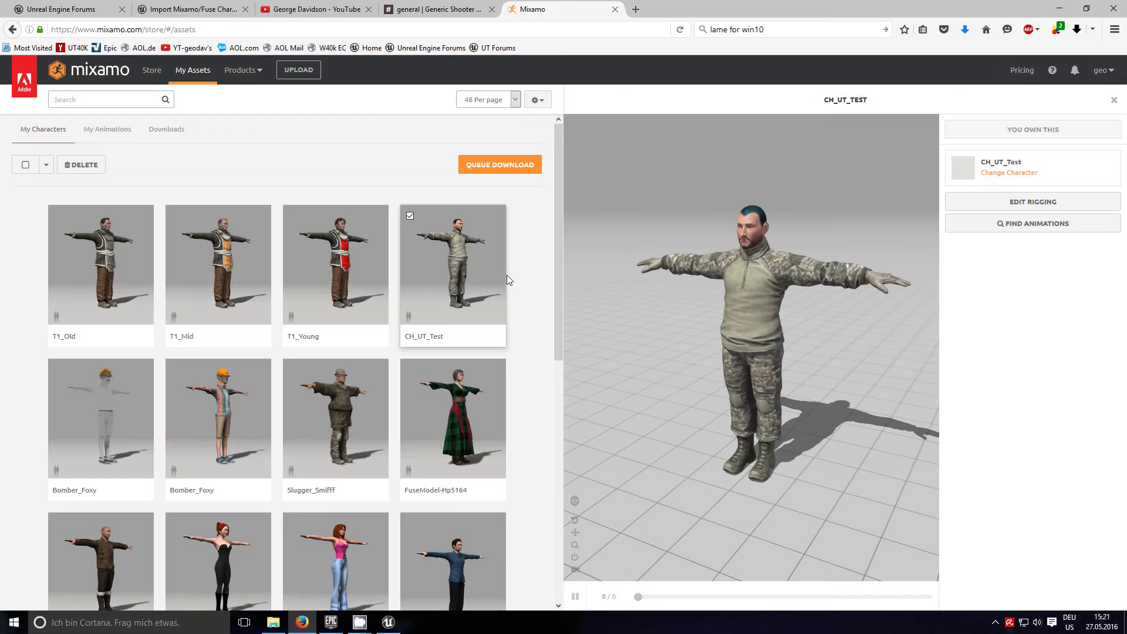
# Switch to the Unreal Editor and create a folder named Mixamo directly under Content in the Content Browser
pyautogui.click(388, 622)
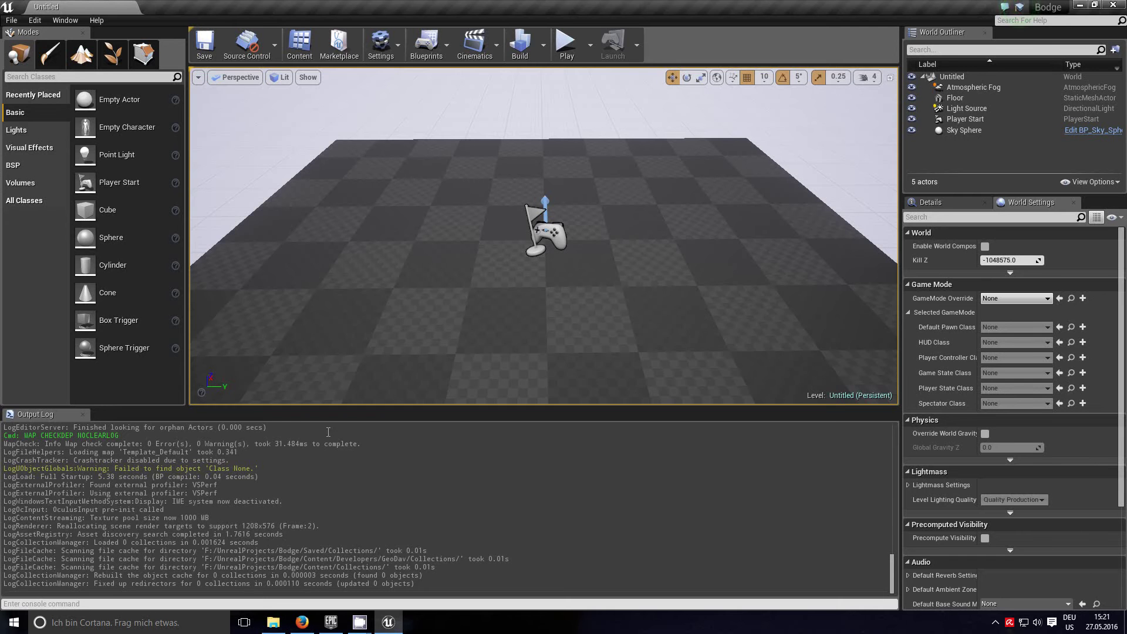
pyautogui.click(302, 53)
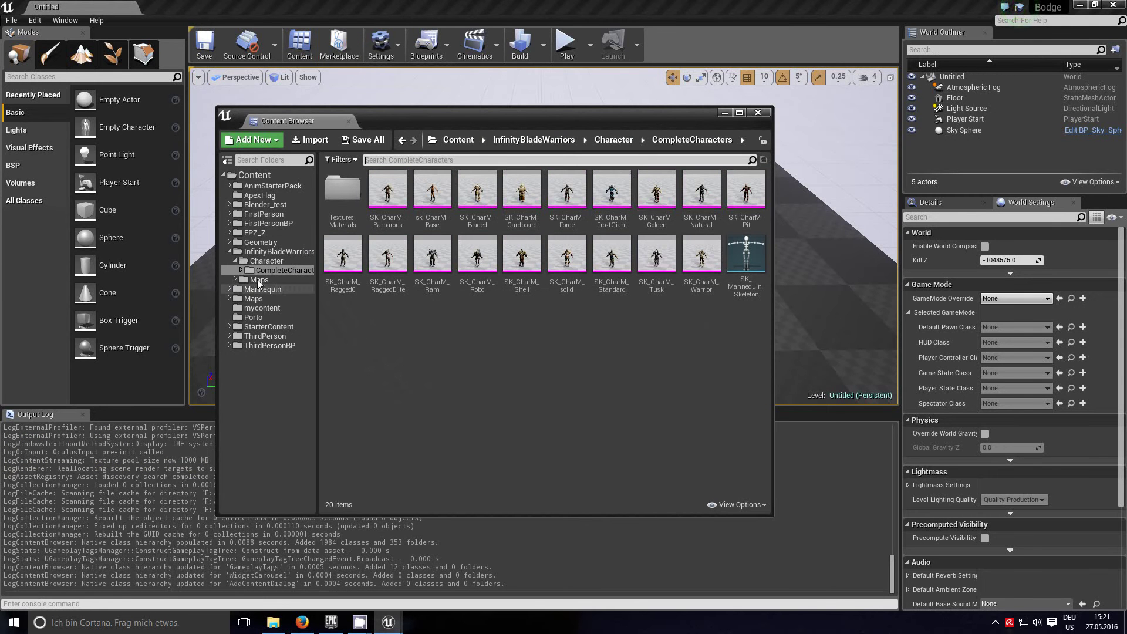
pyautogui.click(230, 252)
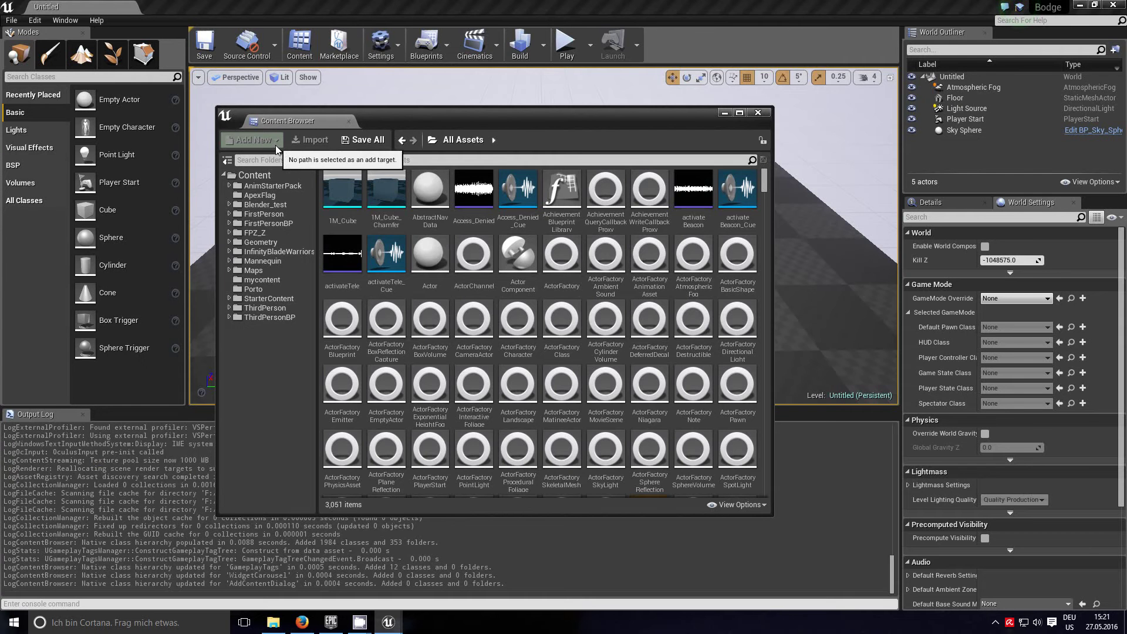
pyautogui.click(249, 176)
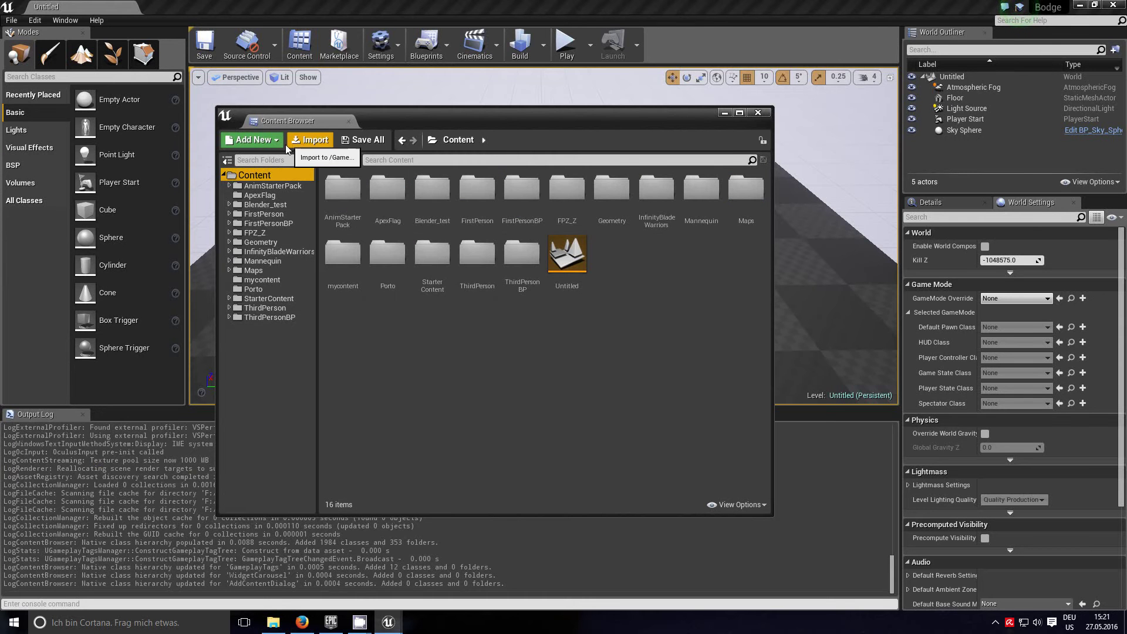
pyautogui.rightClick(371, 368)
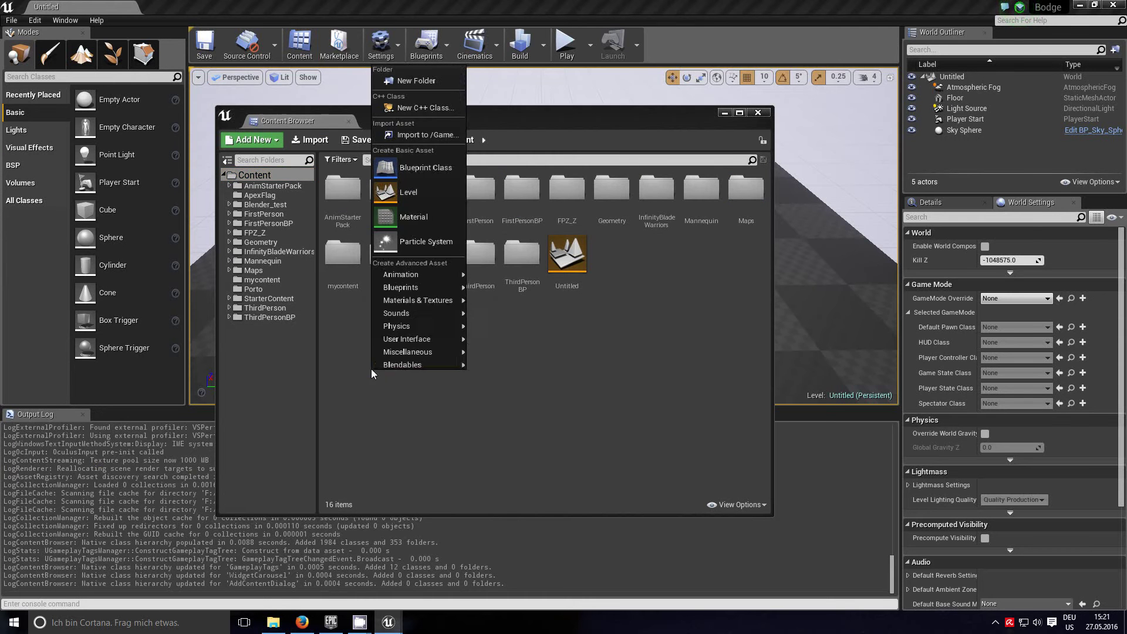
pyautogui.click(414, 82)
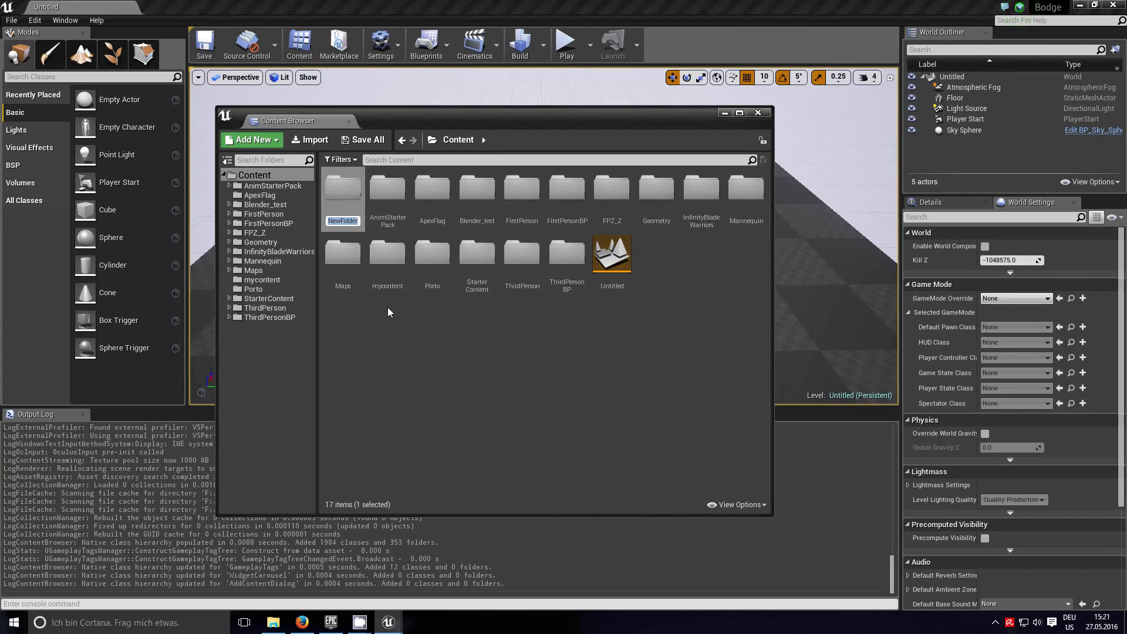
pyautogui.write('Mi')
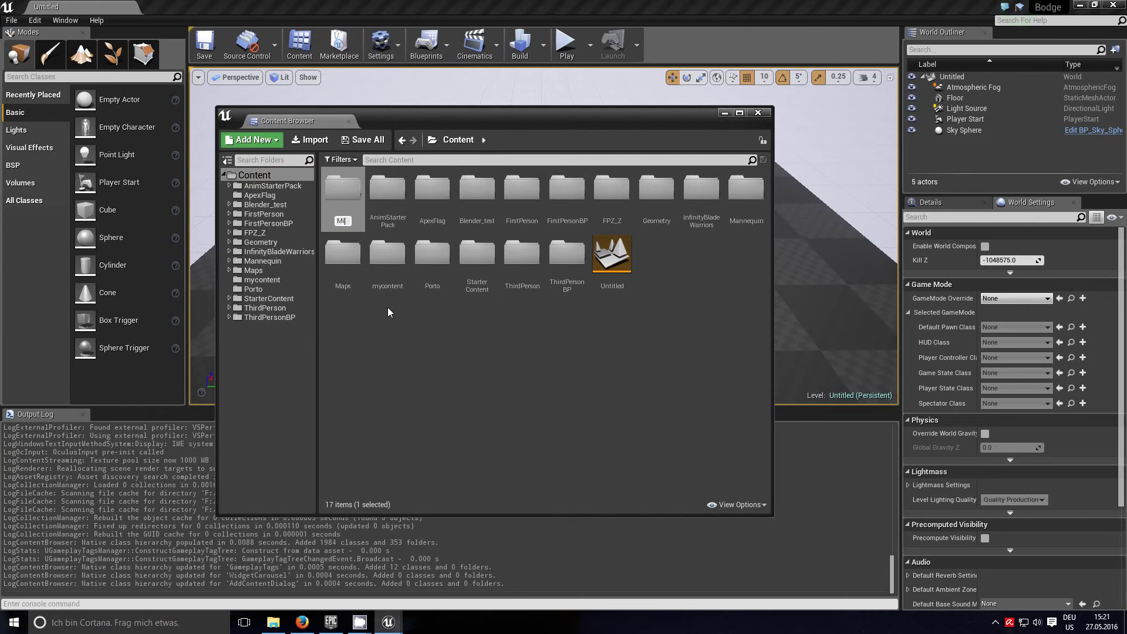
pyautogui.write('xamo')
pyautogui.press('Return')
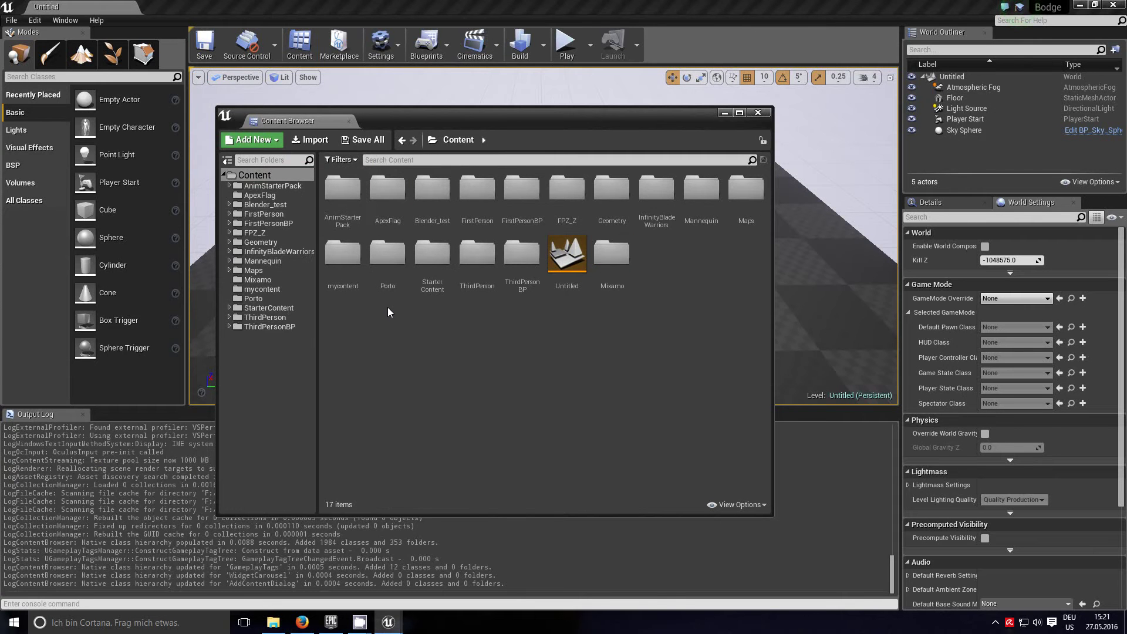
# Start importing CH_UT_Test.fbx from the CH_UT_Test folder in Downloads into the Mixamo folder, opening its FBX import options
pyautogui.doubleClick(616, 256)
pyautogui.rightClick(426, 213)
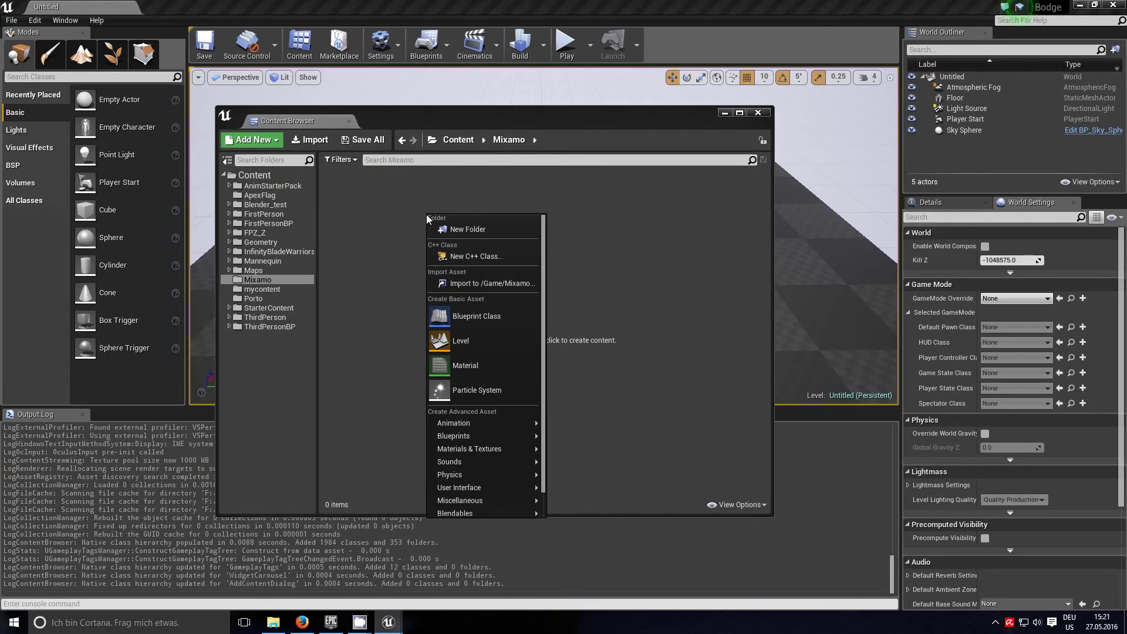
pyautogui.click(473, 281)
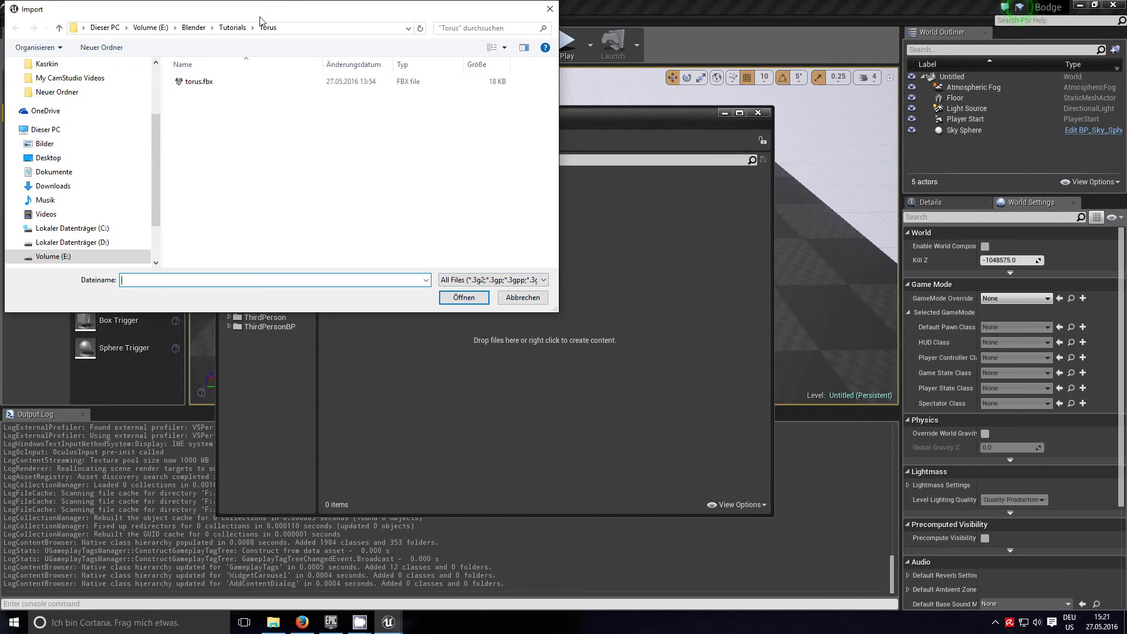
pyautogui.click(63, 186)
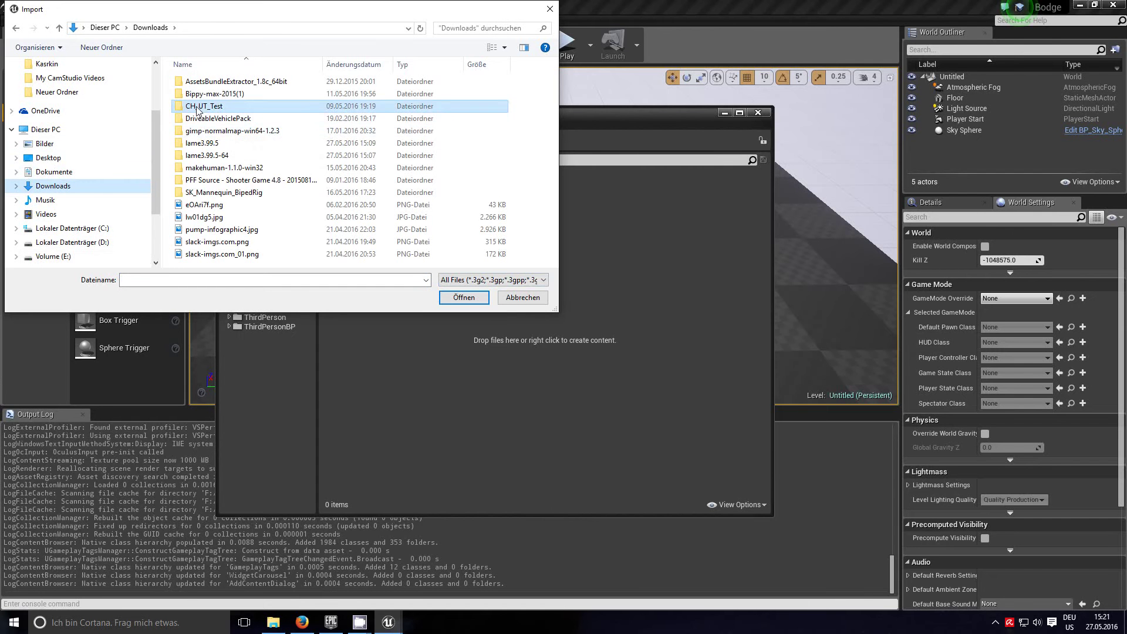
pyautogui.doubleClick(235, 106)
pyautogui.click(235, 108)
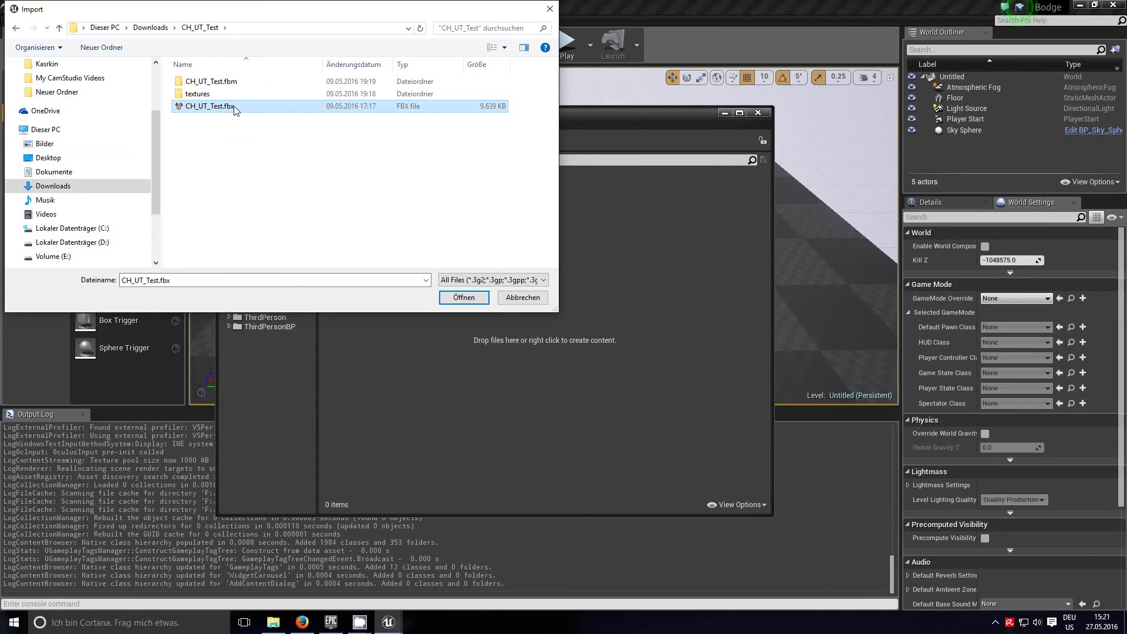
pyautogui.click(476, 297)
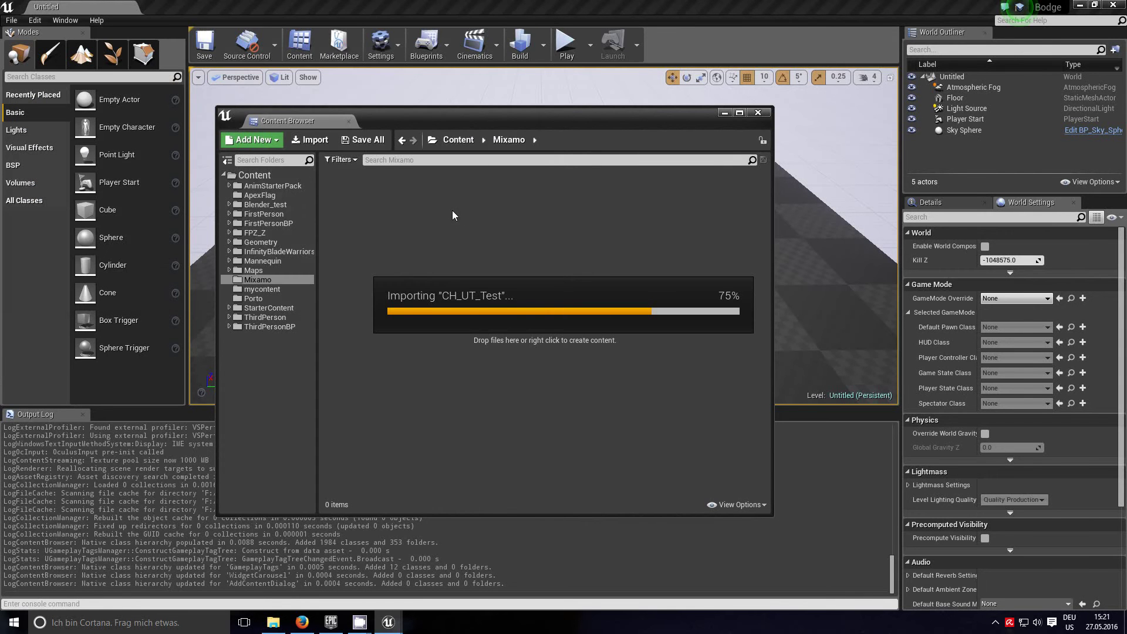
pyautogui.moveTo(580, 264); pyautogui.dragTo(395, 110)
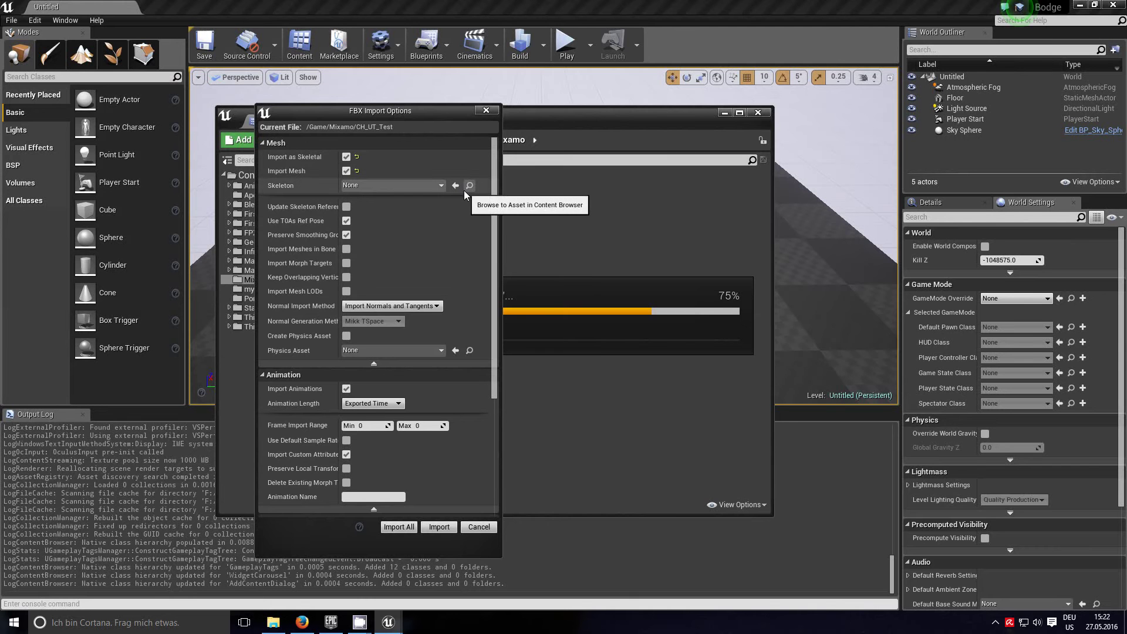
# Assign the UE4_Mannequin_Skeleton from the Mannequin folder's Mesh subfolder as the skeleton and import CH_UT_Test with it
pyautogui.click(441, 189)
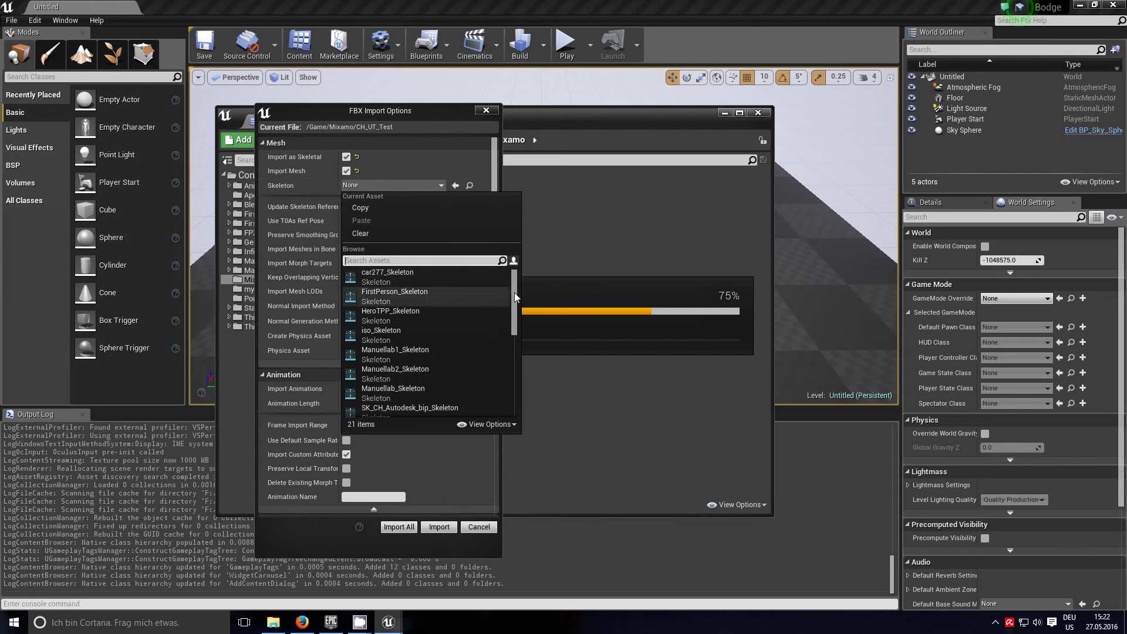
pyautogui.scroll(-5, 499, 405)
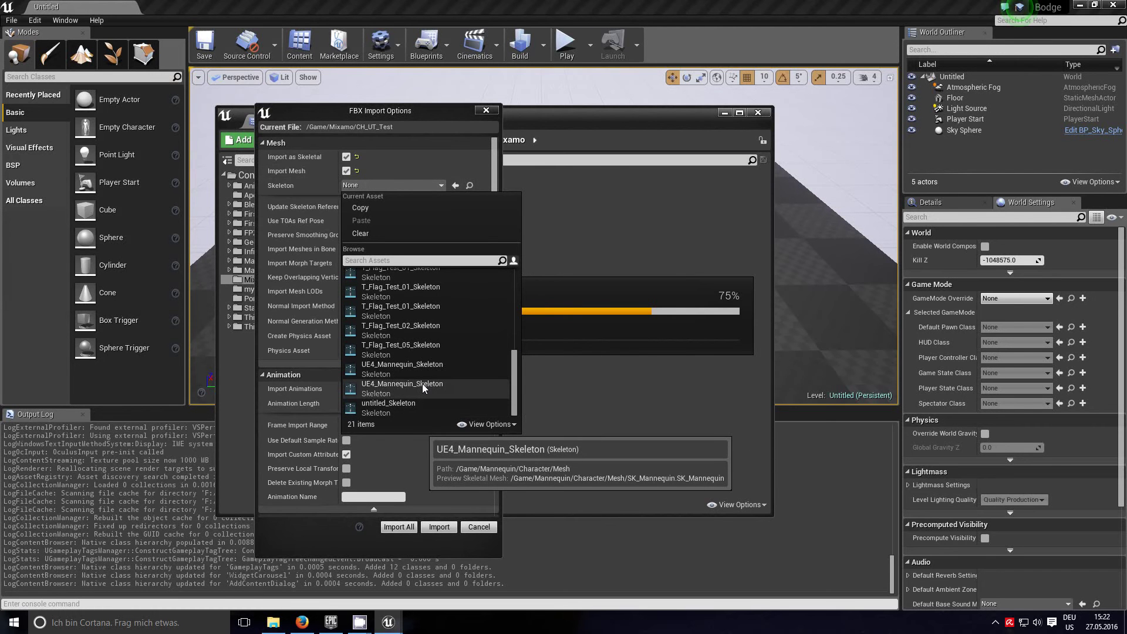
pyautogui.moveTo(414, 364)
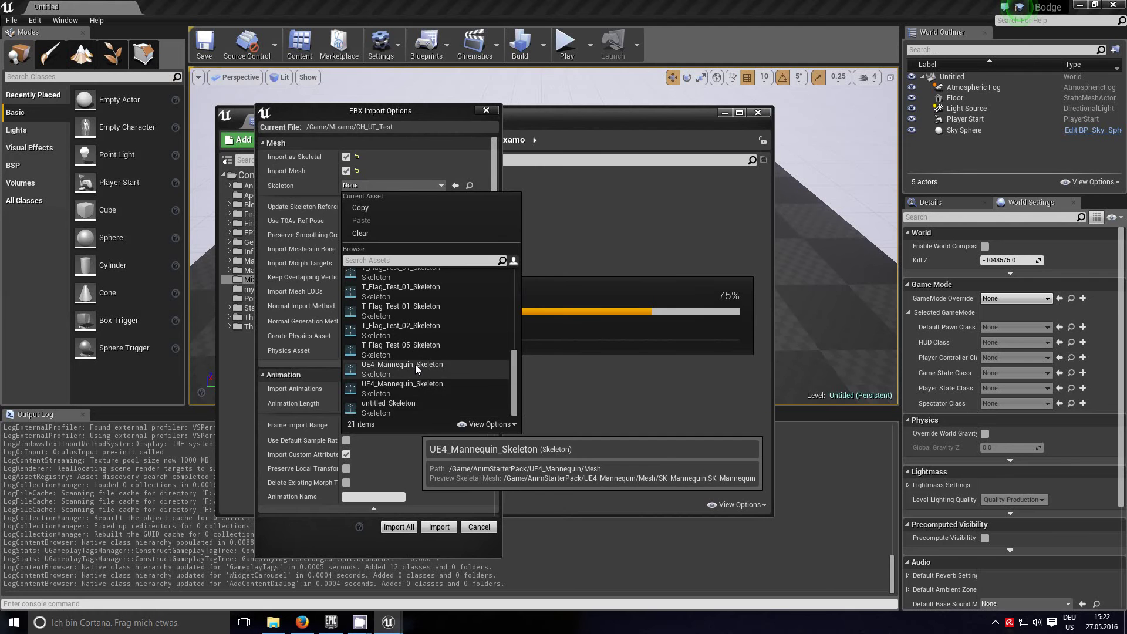
pyautogui.click(416, 385)
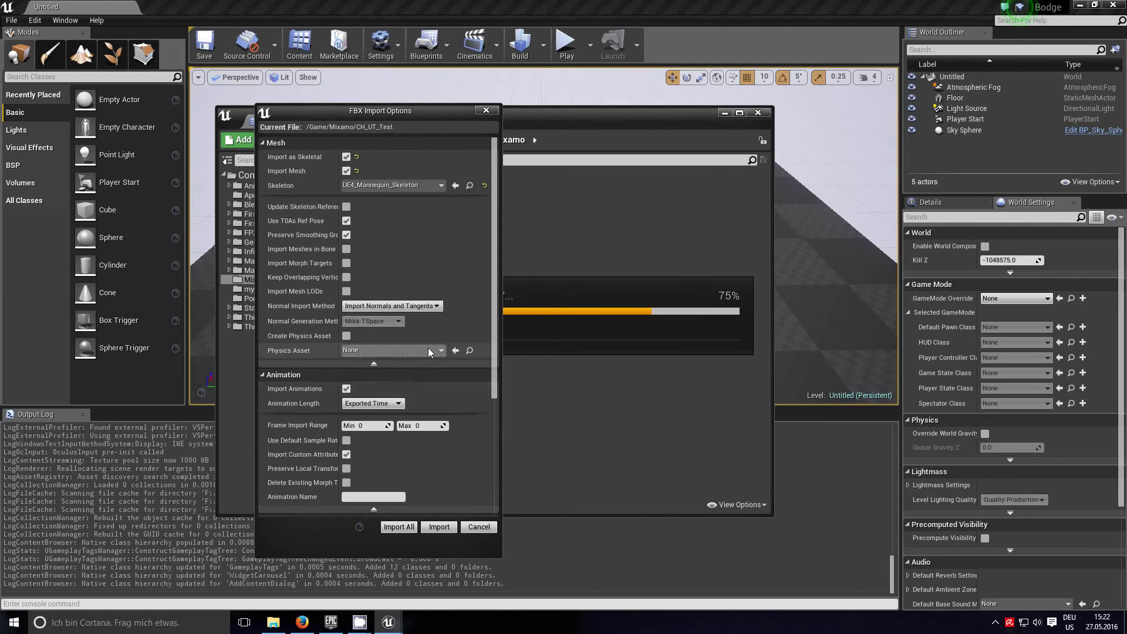
pyautogui.click(439, 527)
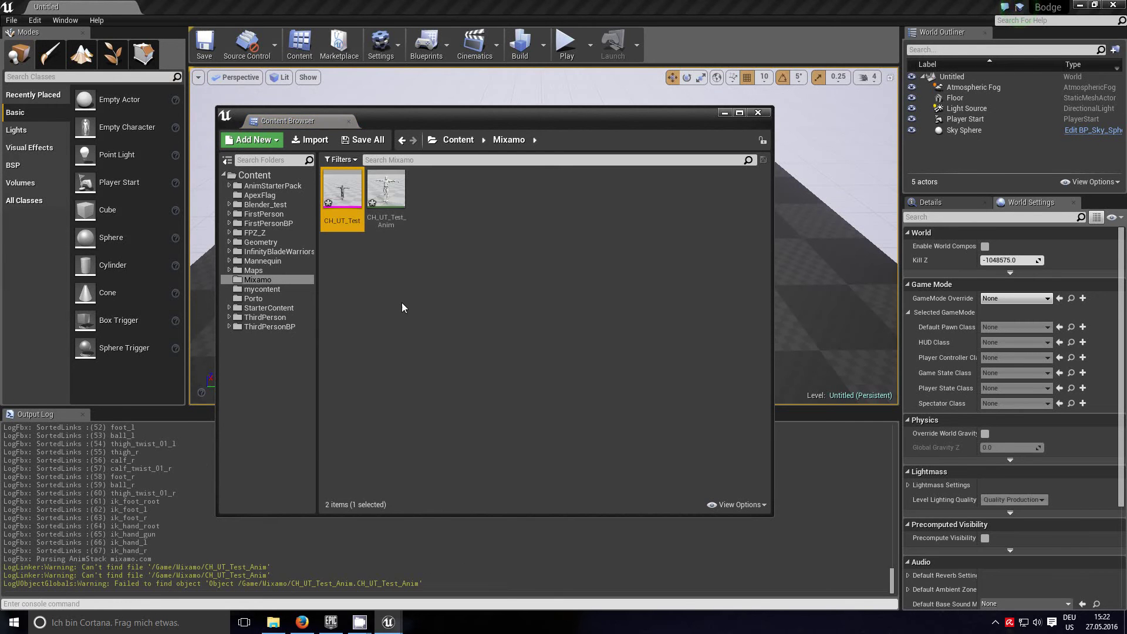
# Open CH_UT_Test_Anim and the CH_UT_Test mesh in Persona and examine the skeleton, mesh and animation views
pyautogui.click(402, 302)
pyautogui.moveTo(387, 181)
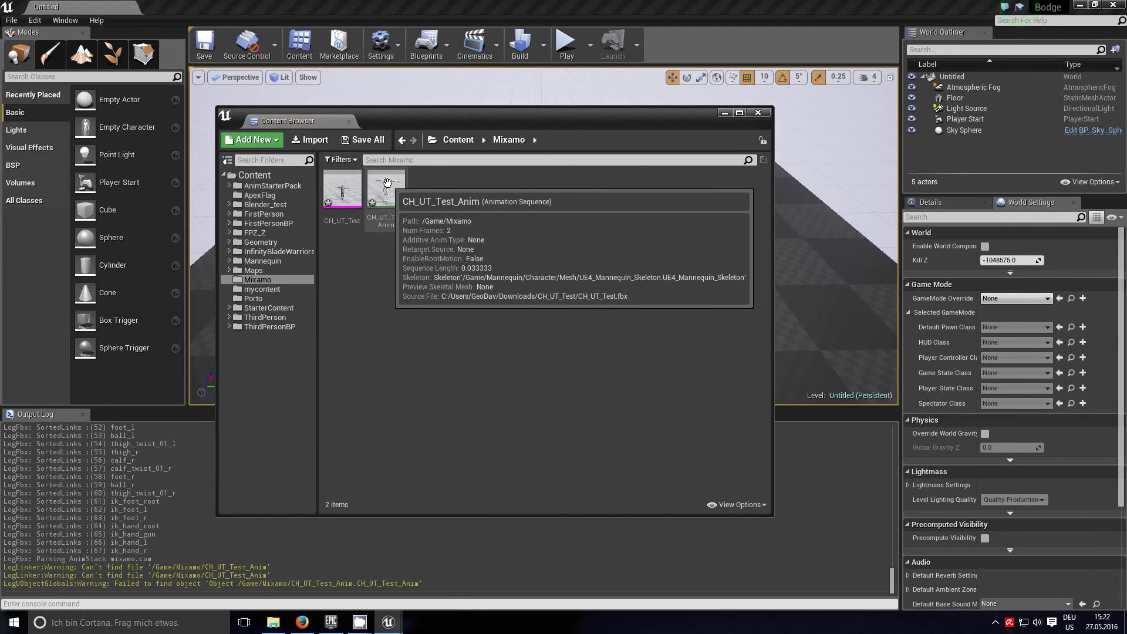
pyautogui.doubleClick(386, 187)
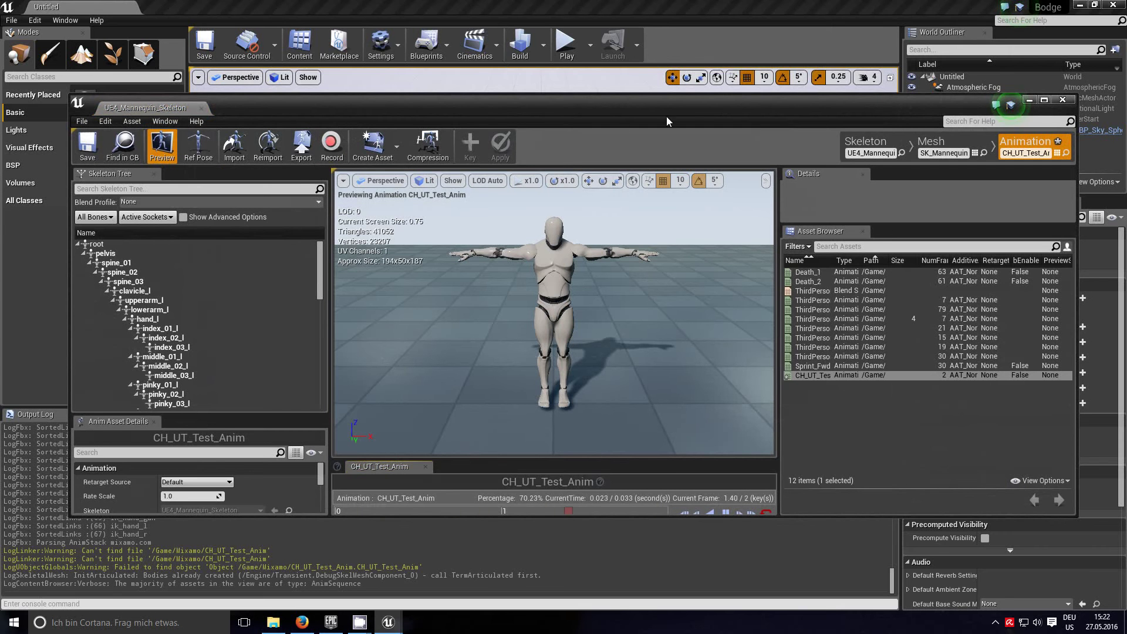
pyautogui.moveTo(579, 121); pyautogui.dragTo(581, 251)
pyautogui.click(562, 115)
pyautogui.doubleClick(343, 194)
pyautogui.moveTo(582, 244); pyautogui.dragTo(566, 94)
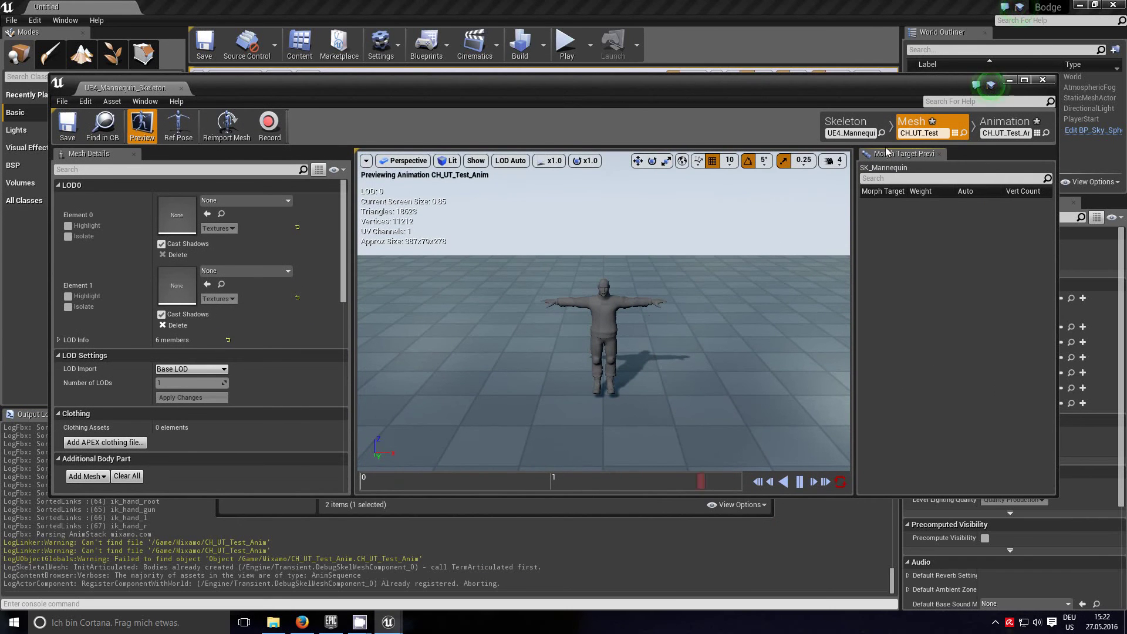
pyautogui.click(856, 127)
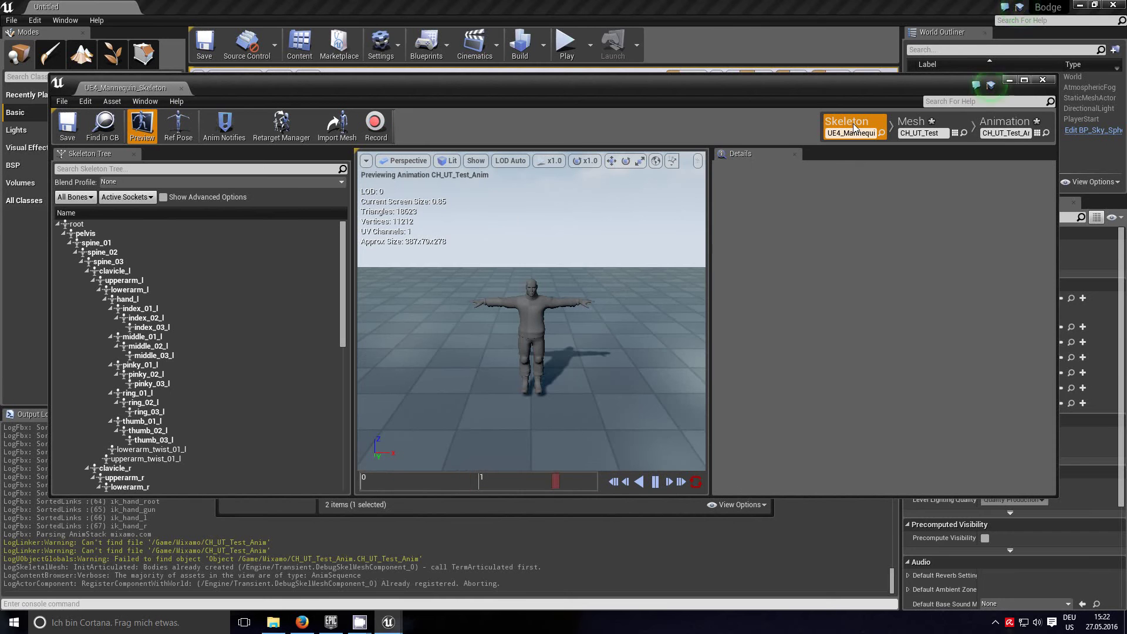
pyautogui.click(1013, 124)
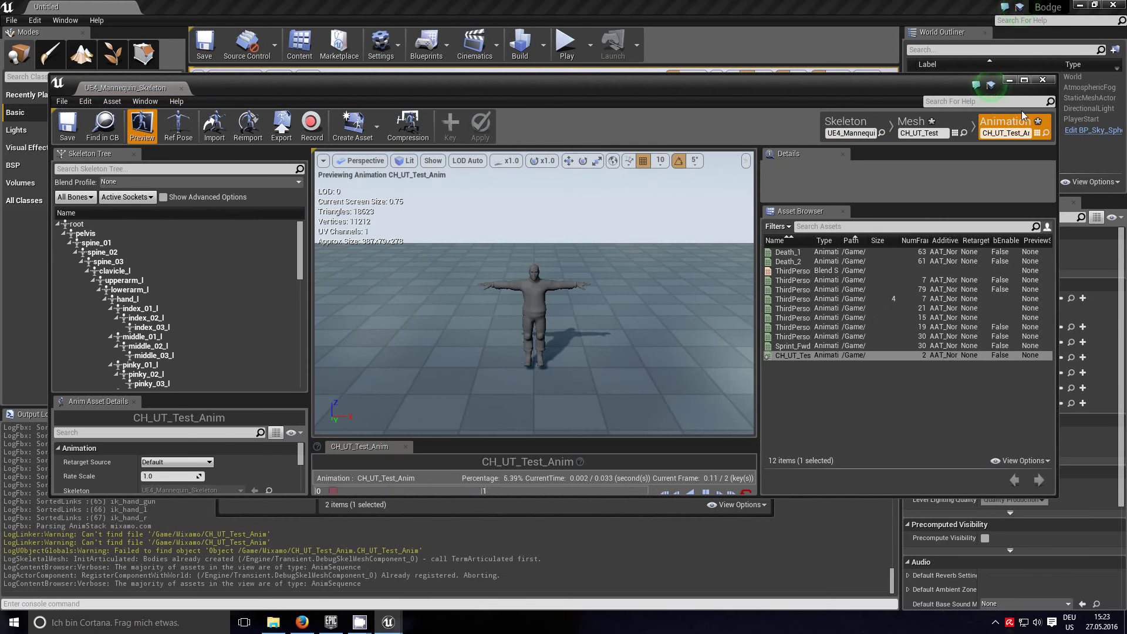
# Preview Sprint_Fwd_Rifle and ThirdPersonWalk on the CH_UT_Test mesh and show the skeleton tree's advanced options
pyautogui.click(791, 337)
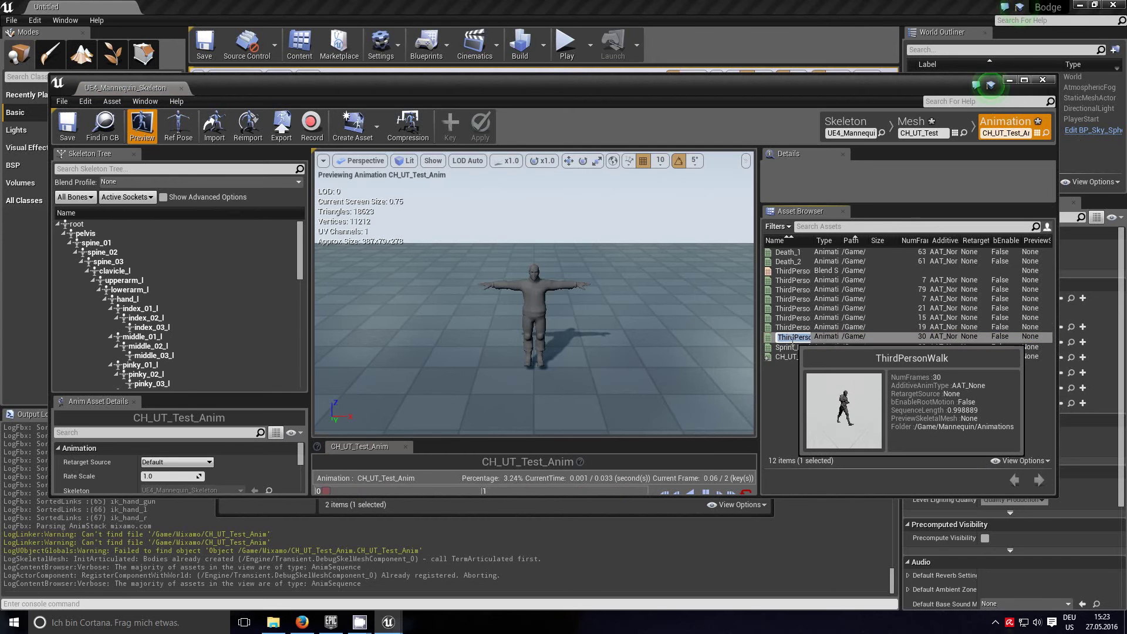
pyautogui.click(787, 347)
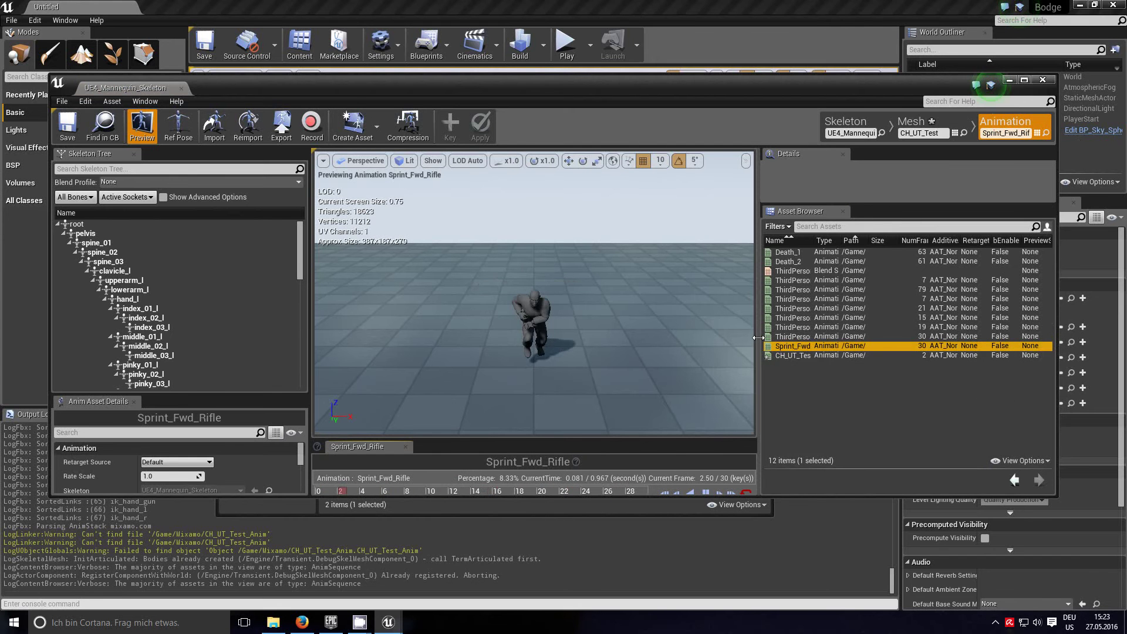
pyautogui.click(791, 337)
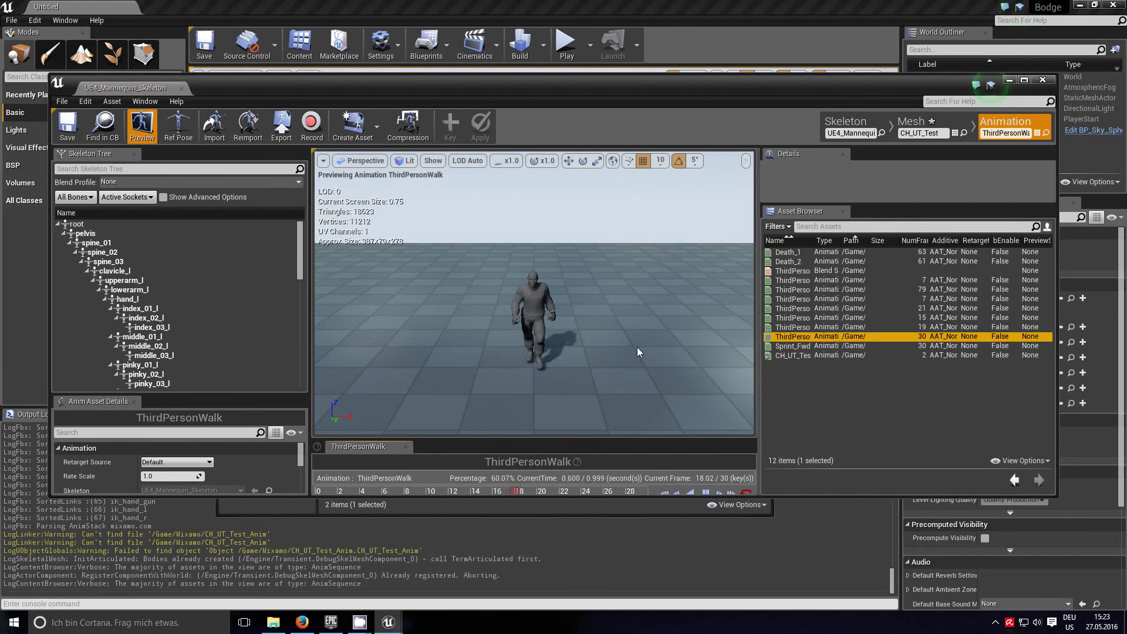
pyautogui.moveTo(501, 364); pyautogui.dragTo(687, 376)
pyautogui.moveTo(534, 294); pyautogui.dragTo(484, 356, button='right')
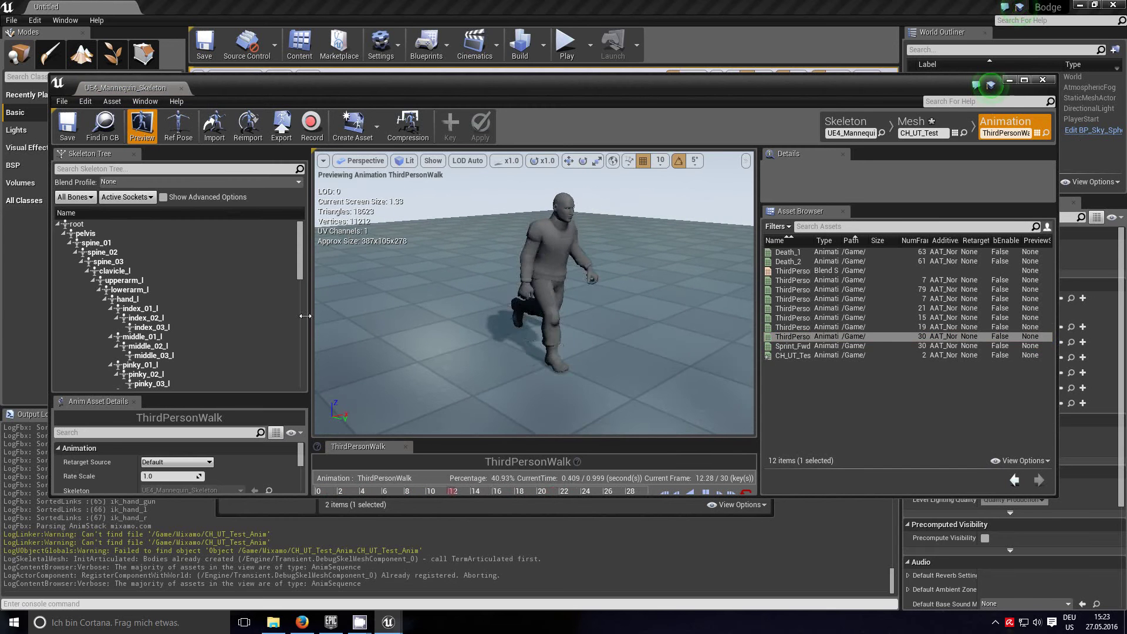
pyautogui.click(163, 197)
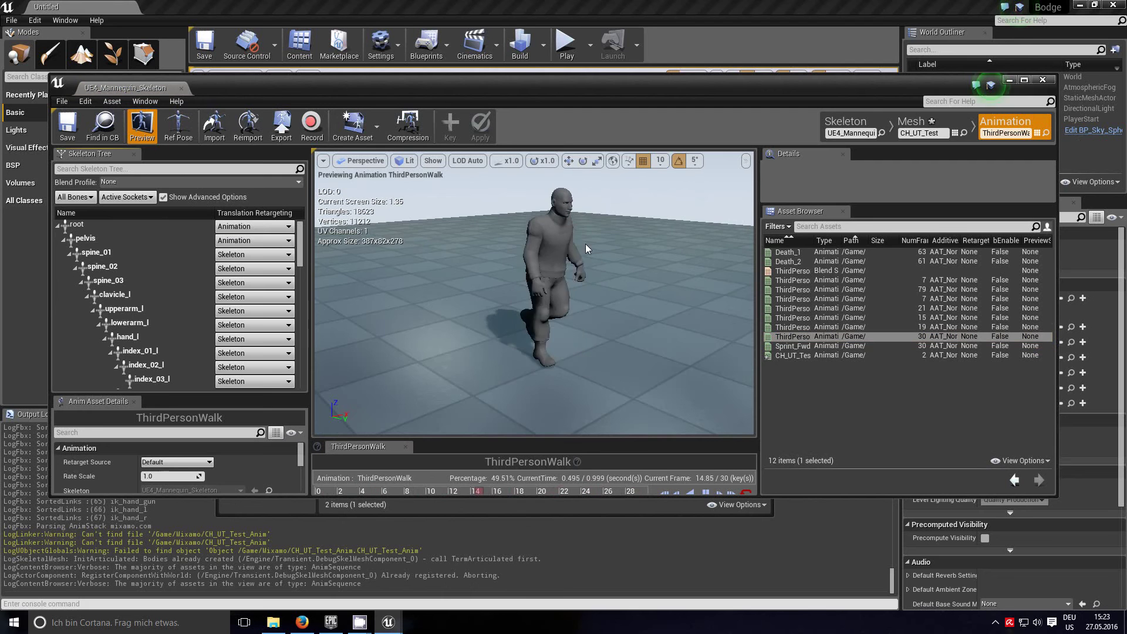
pyautogui.moveTo(544, 403); pyautogui.dragTo(658, 313, button='right')
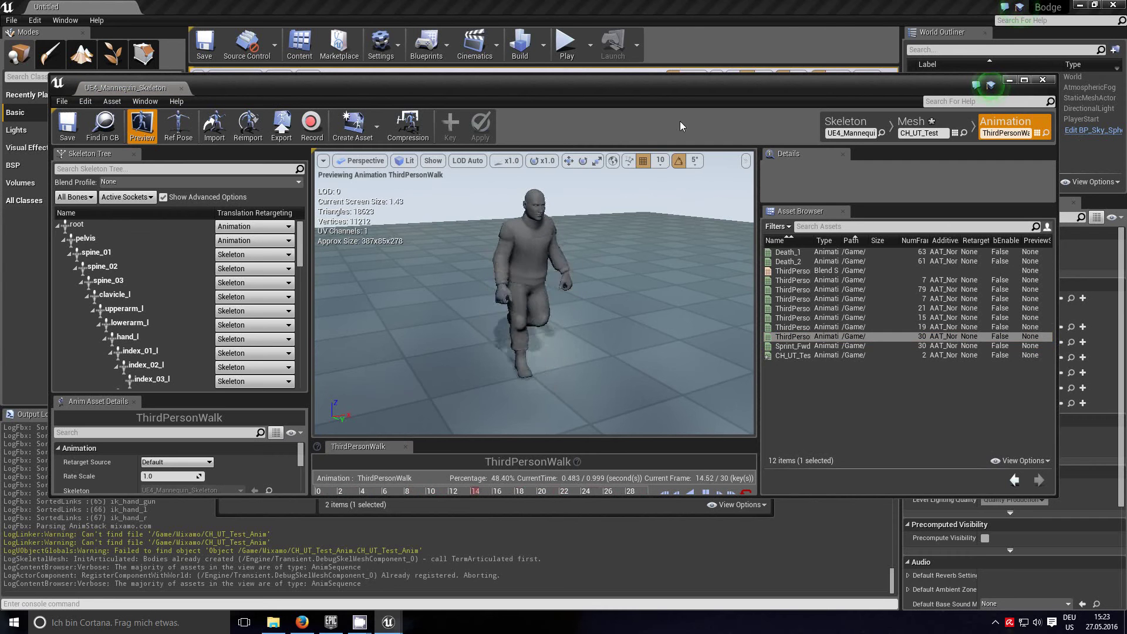
# Close the skeleton editor and delete the CH_UT_Test and CH_UT_Test_Anim assets from the Mixamo folder
pyautogui.click(1044, 81)
pyautogui.click(382, 189)
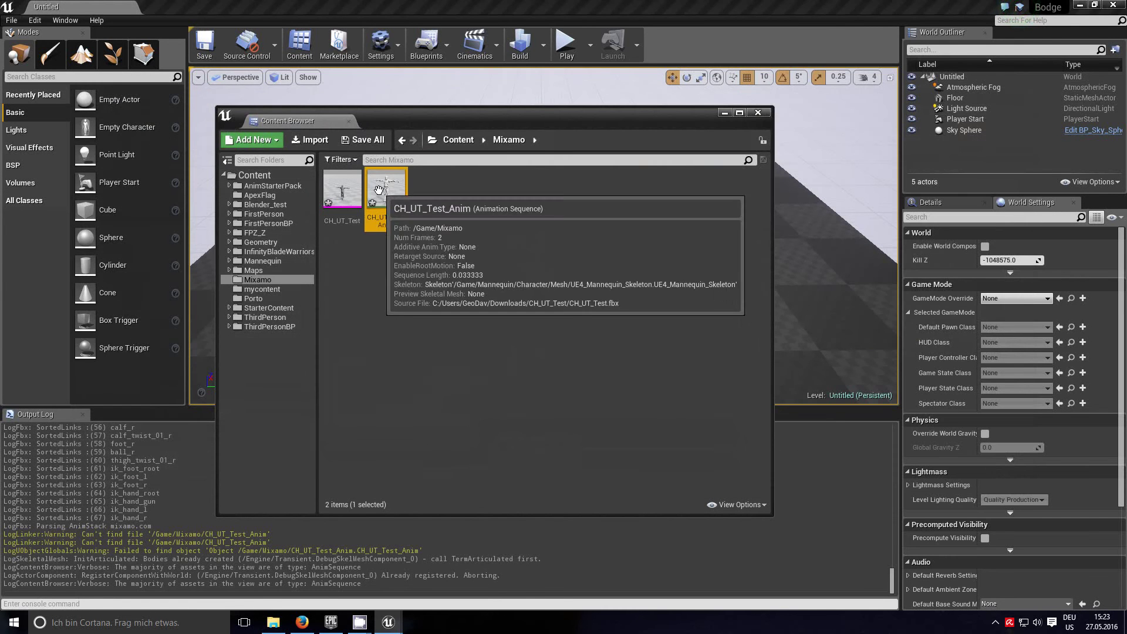
pyautogui.keyDown('ctrl'); pyautogui.click(338, 195); pyautogui.keyUp('ctrl')
pyautogui.rightClick(338, 195)
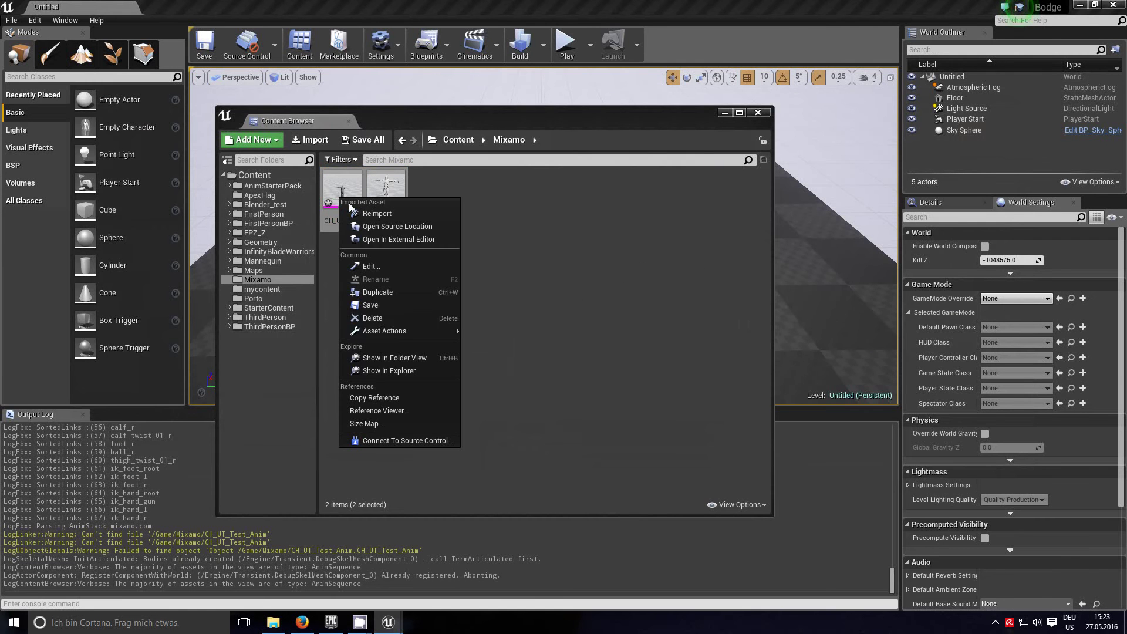
pyautogui.click(390, 318)
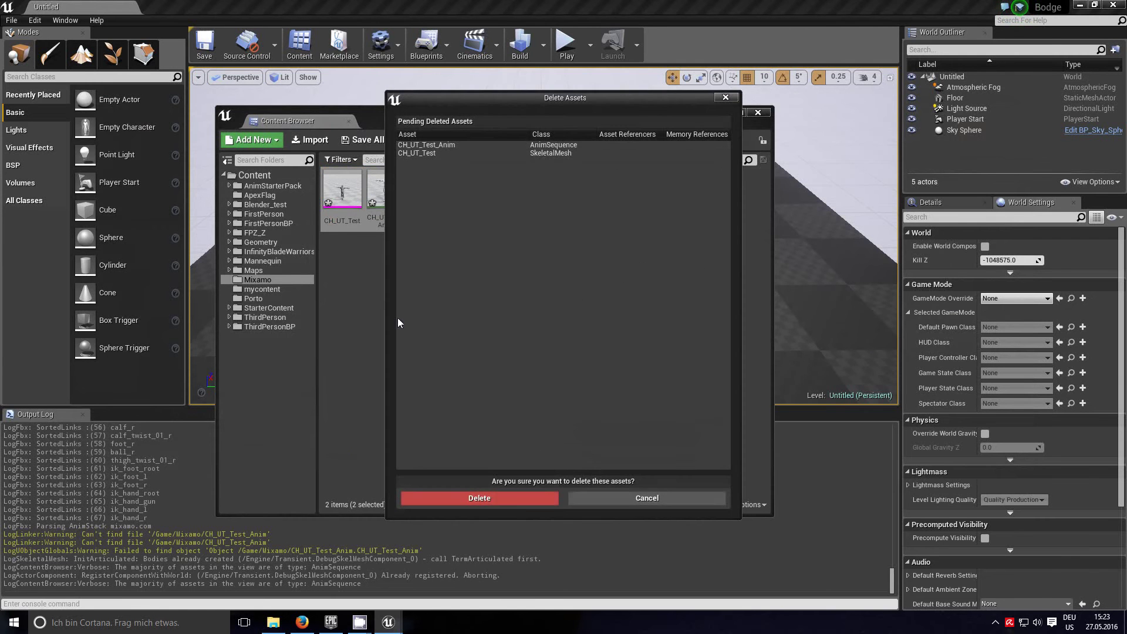
pyautogui.click(516, 500)
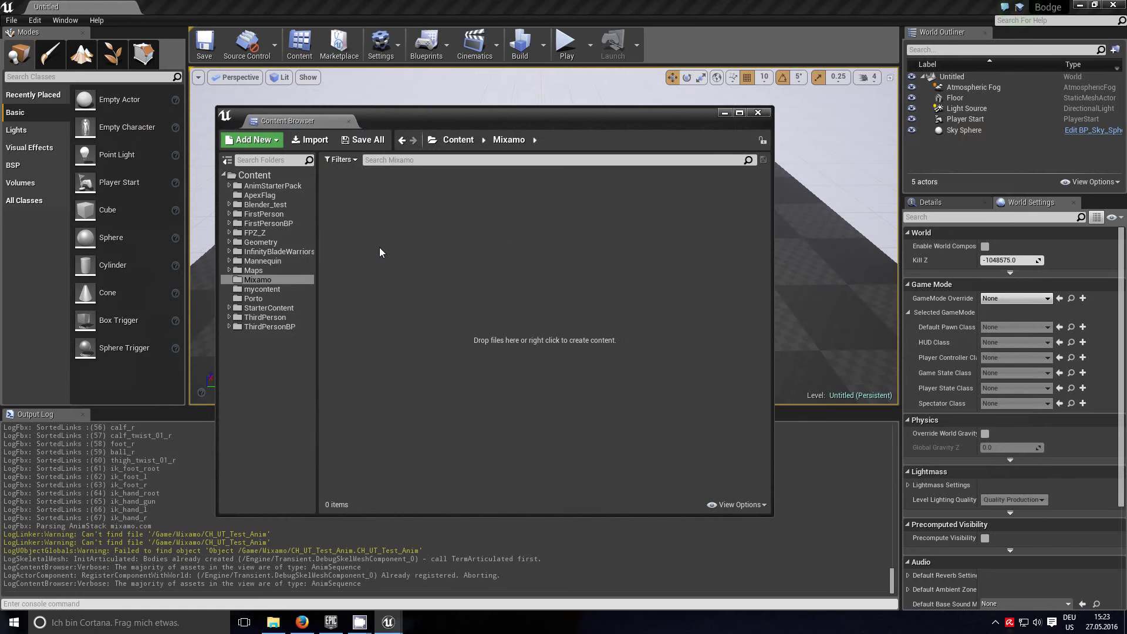
# Import CH_UT_Test.fbx into the Mixamo folder as a skeletal mesh with Skeleton set to None
pyautogui.rightClick(375, 224)
pyautogui.click(428, 291)
pyautogui.click(230, 107)
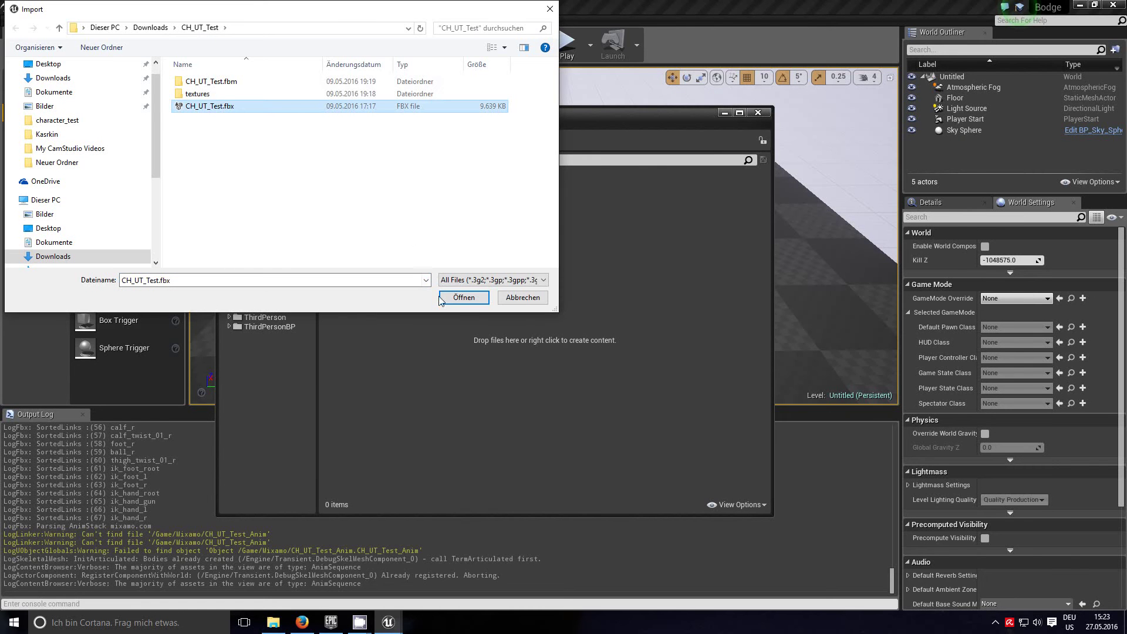
pyautogui.click(464, 298)
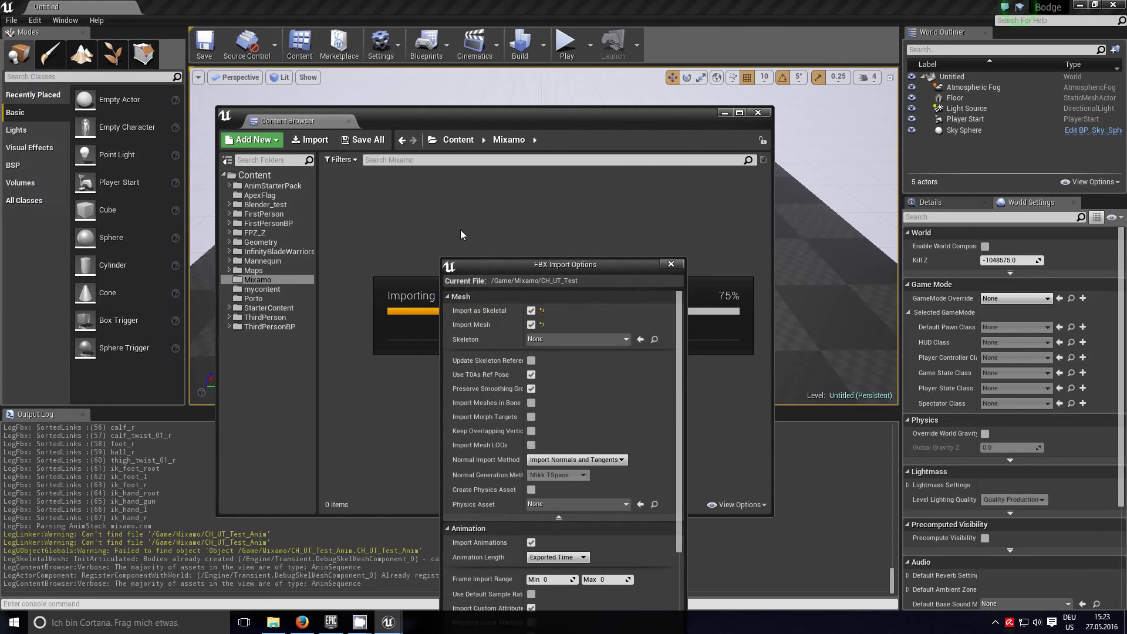
pyautogui.moveTo(598, 263); pyautogui.dragTo(540, 103)
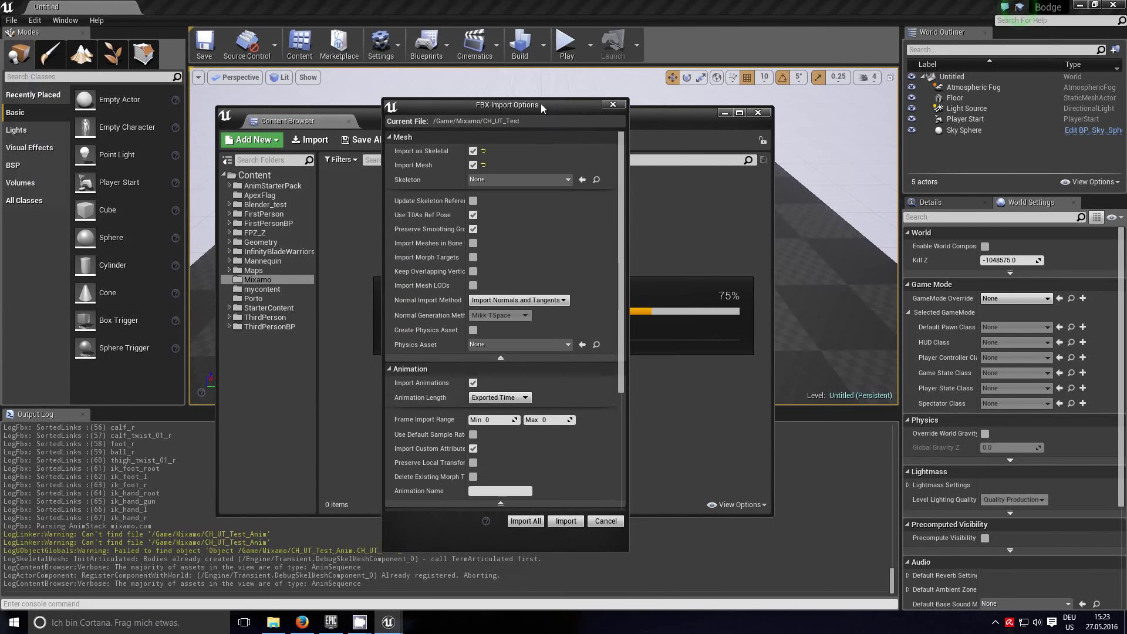
pyautogui.click(569, 526)
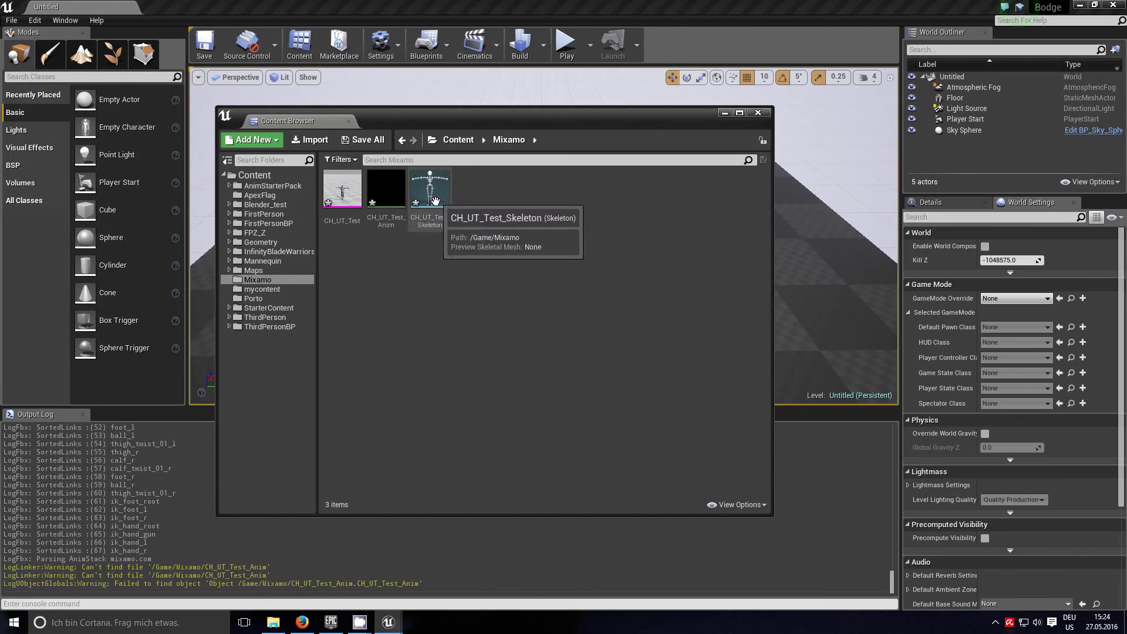
# Open the CH_UT_Test skeletal mesh and examine its reference pose from several angles
pyautogui.doubleClick(341, 187)
pyautogui.moveTo(502, 317); pyautogui.dragTo(593, 311, button='right')
pyautogui.moveTo(453, 300); pyautogui.dragTo(596, 314)
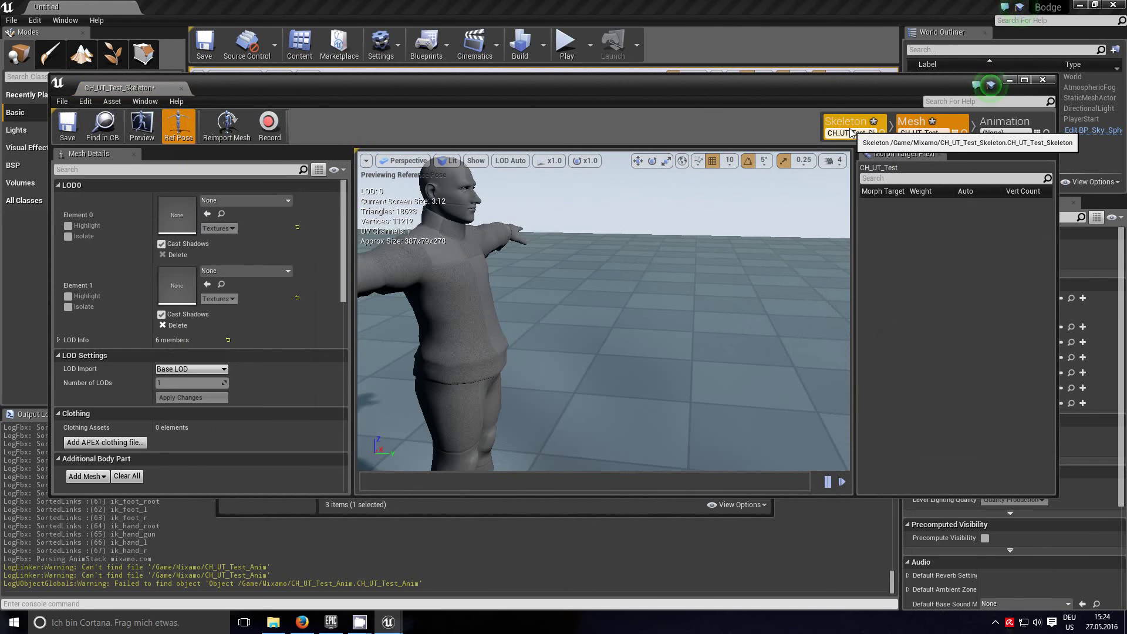
pyautogui.moveTo(603, 311); pyautogui.dragTo(752, 311, button='right')
pyautogui.moveTo(552, 308); pyautogui.dragTo(564, 311)
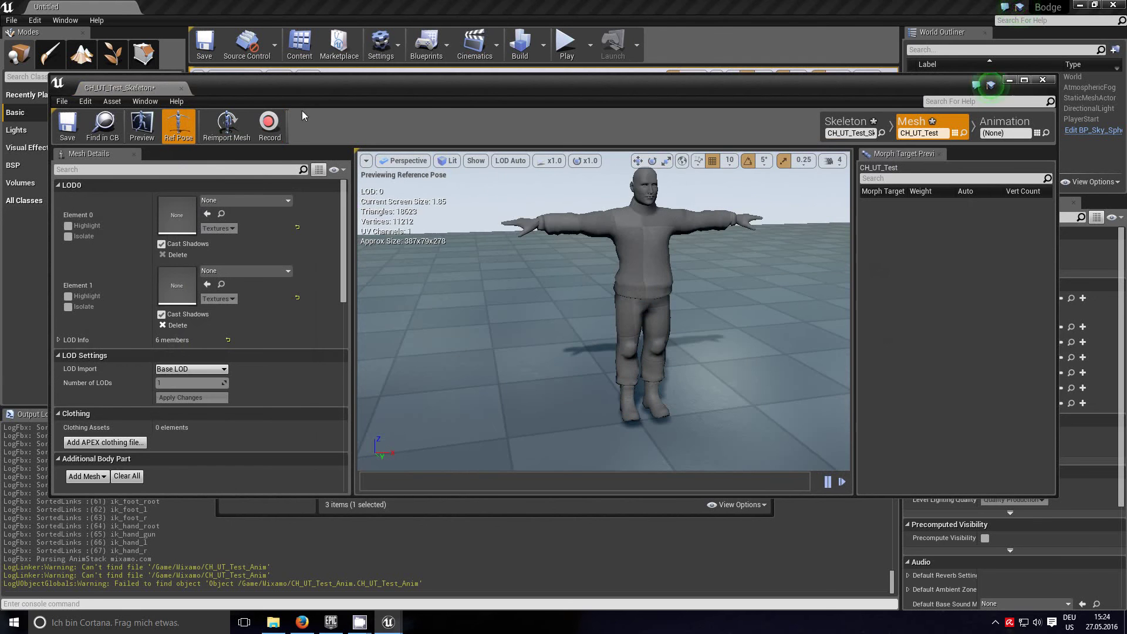
# Return to the Content Browser and open the AnimStarterPack folder to find its Sprint_Fwd_Rifle animation
pyautogui.moveTo(417, 80); pyautogui.dragTo(420, 222)
pyautogui.click(512, 114)
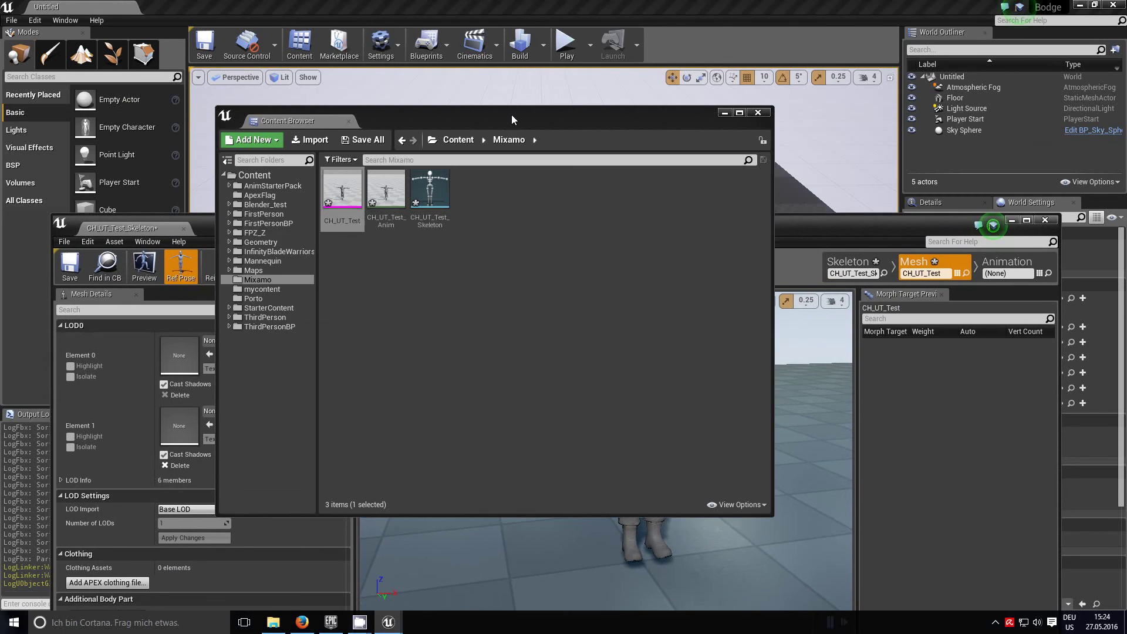
pyautogui.click(229, 186)
pyautogui.click(264, 186)
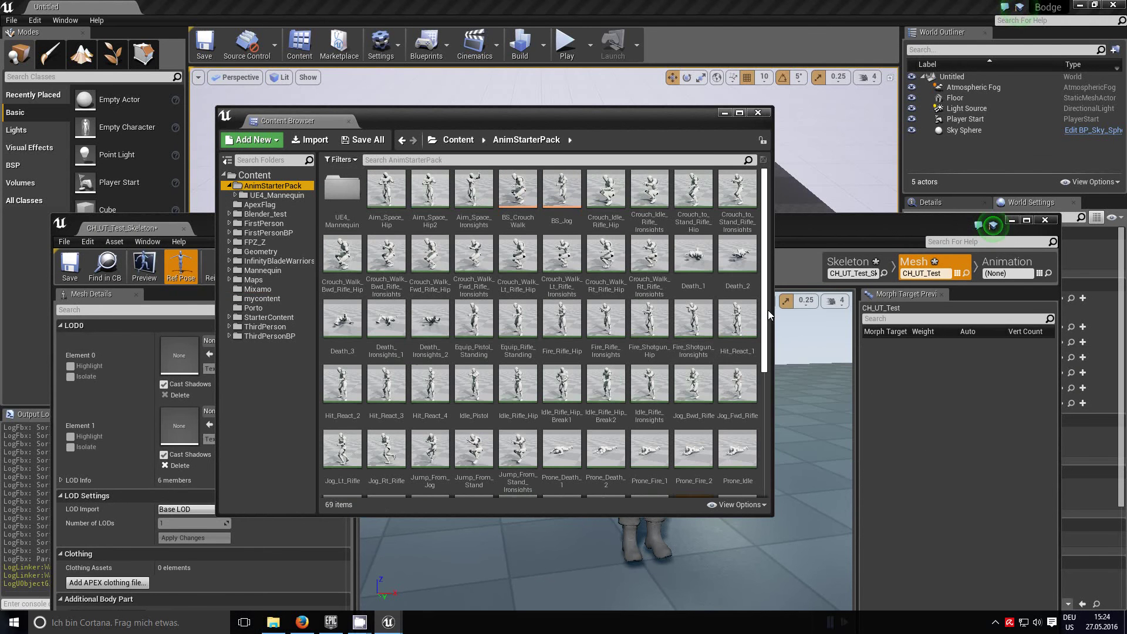
pyautogui.moveTo(766, 310); pyautogui.dragTo(749, 405)
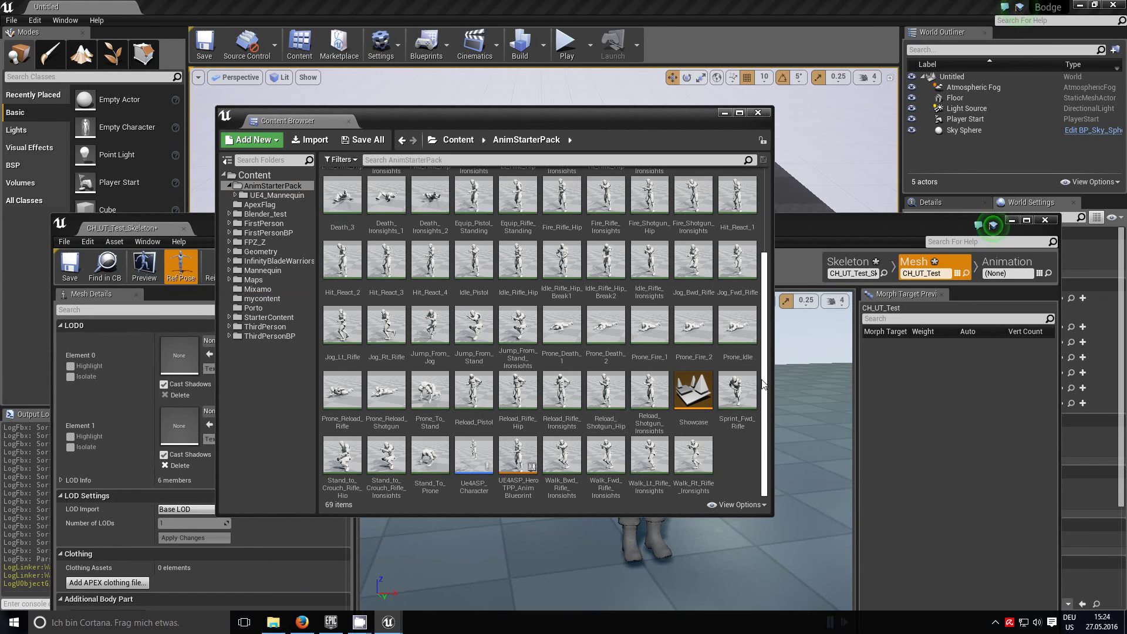
# Duplicate and retarget Sprint_Fwd_Rifle to CH_UT_Test_Skeleton, with Show Only Compatible Skeletons turned off
pyautogui.rightClick(729, 391)
pyautogui.moveTo(807, 114)
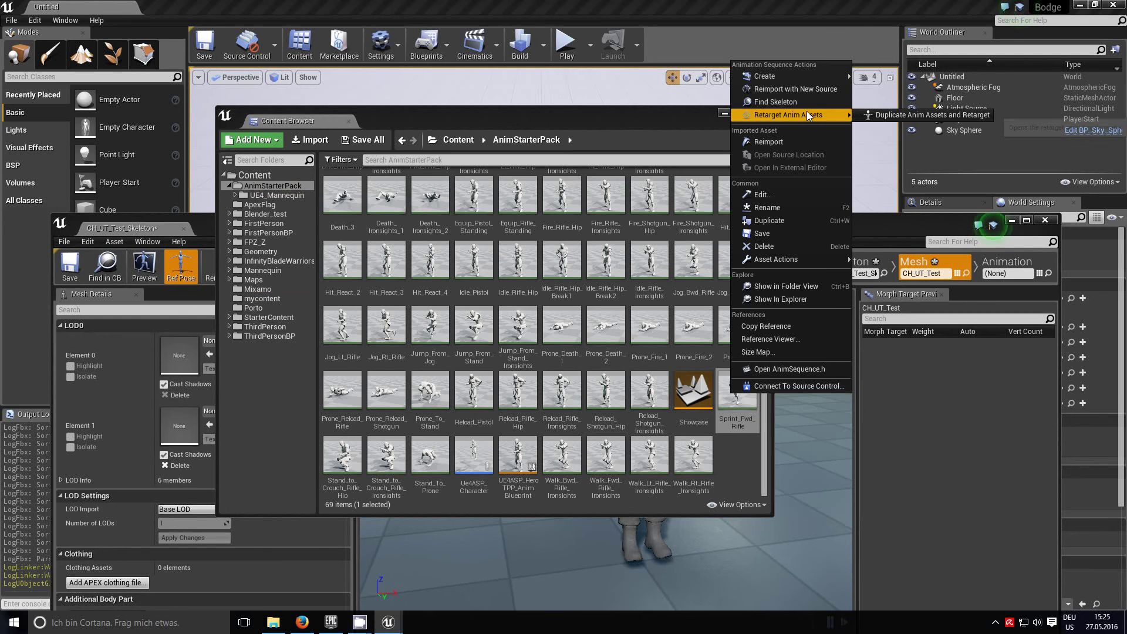
pyautogui.click(878, 116)
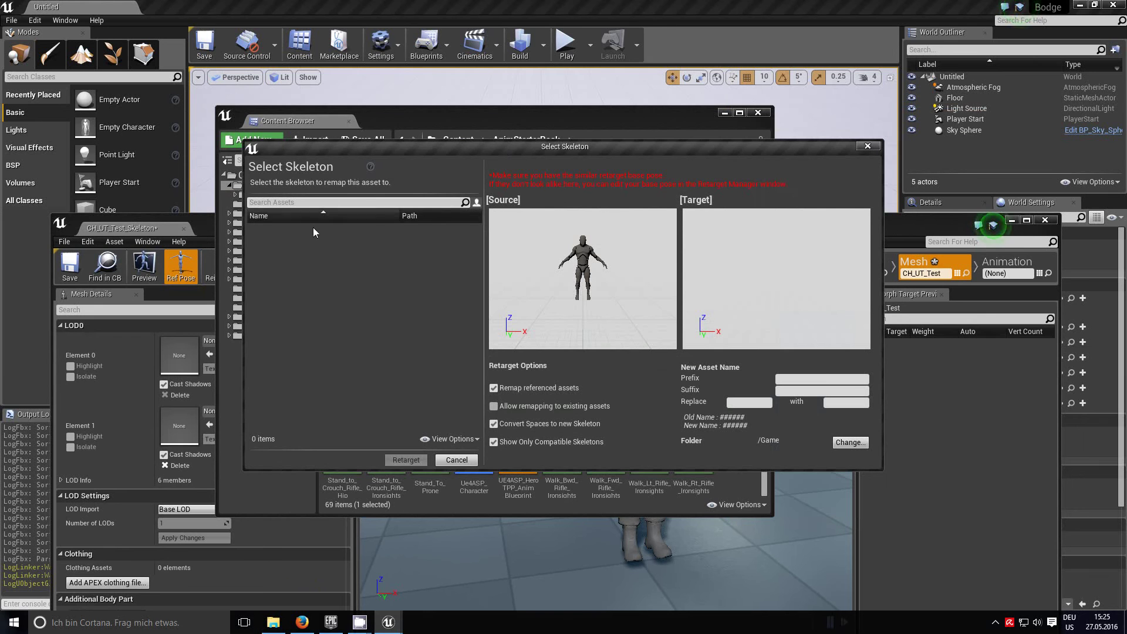
pyautogui.click(526, 445)
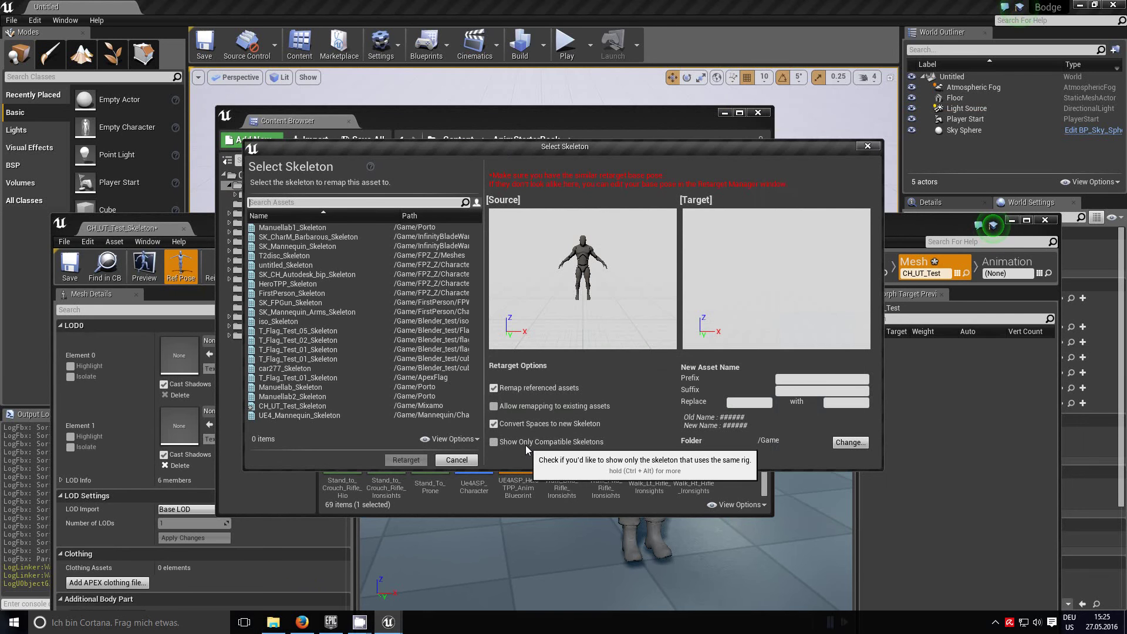
pyautogui.click(397, 416)
pyautogui.click(398, 405)
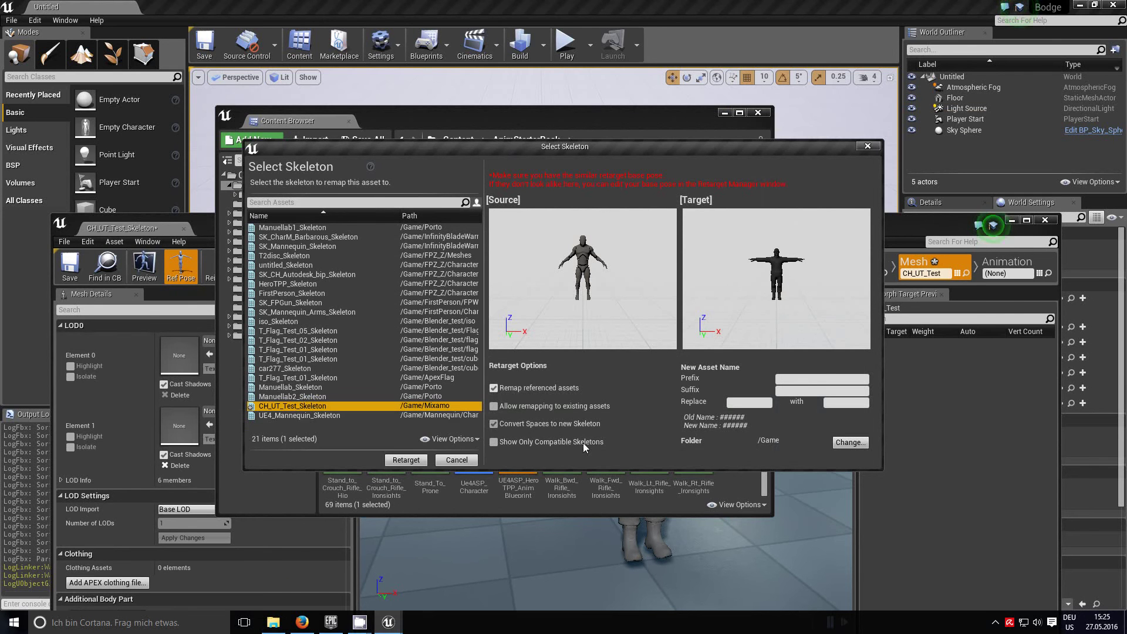
pyautogui.click(405, 460)
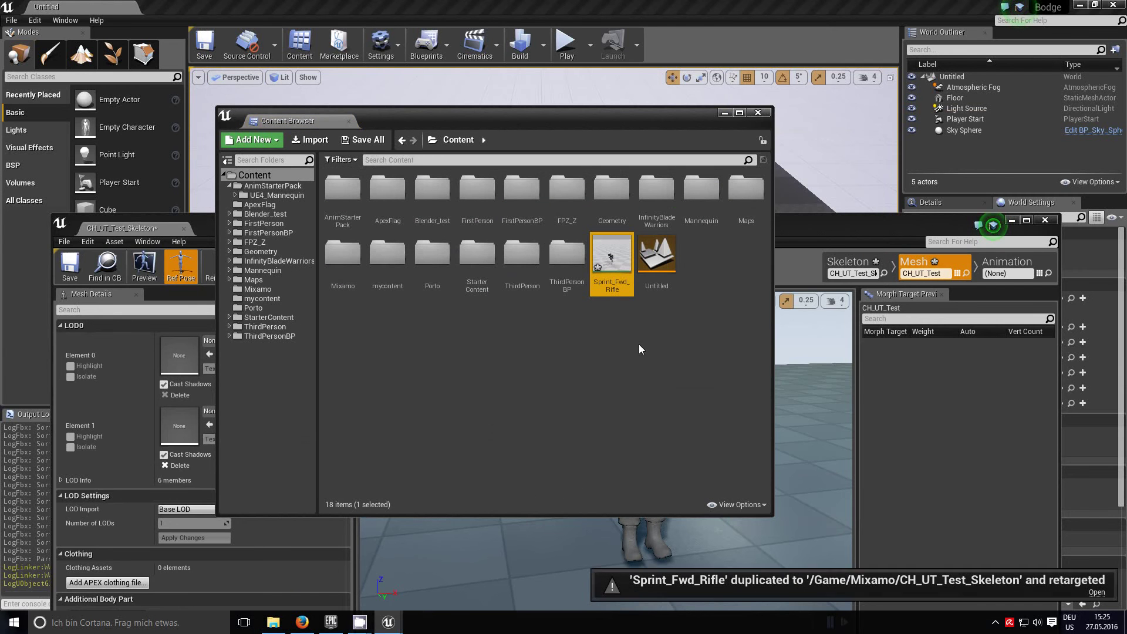
# Move the retargeted Sprint_Fwd_Rifle animation from the Content root into the Mixamo folder and open that folder
pyautogui.moveTo(613, 258); pyautogui.dragTo(602, 263)
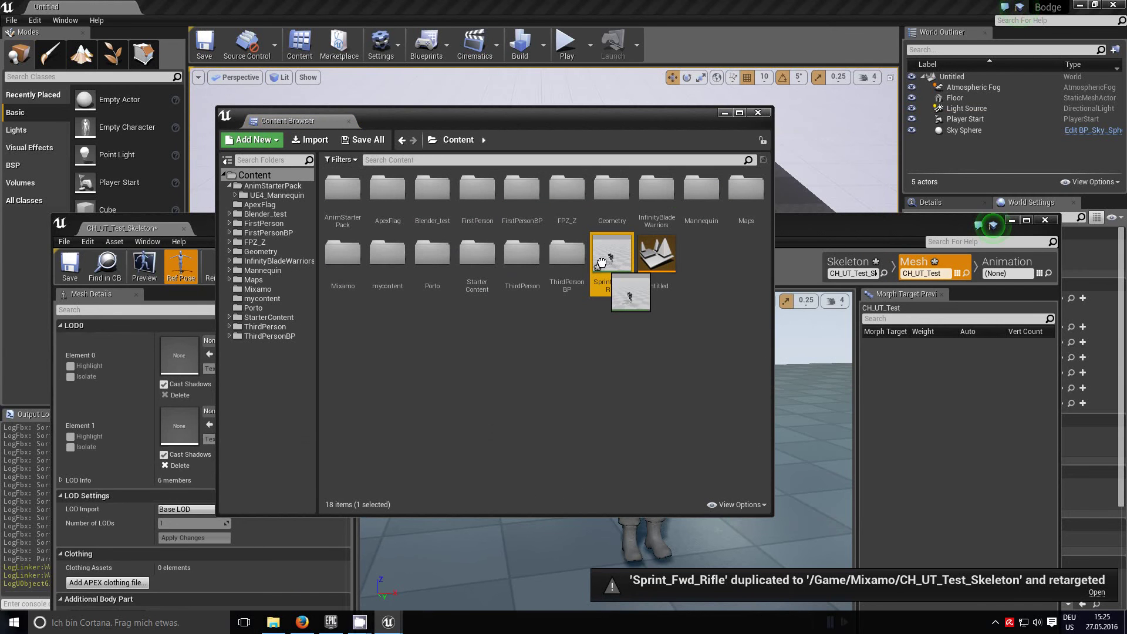
pyautogui.moveTo(386, 307); pyautogui.dragTo(264, 291)
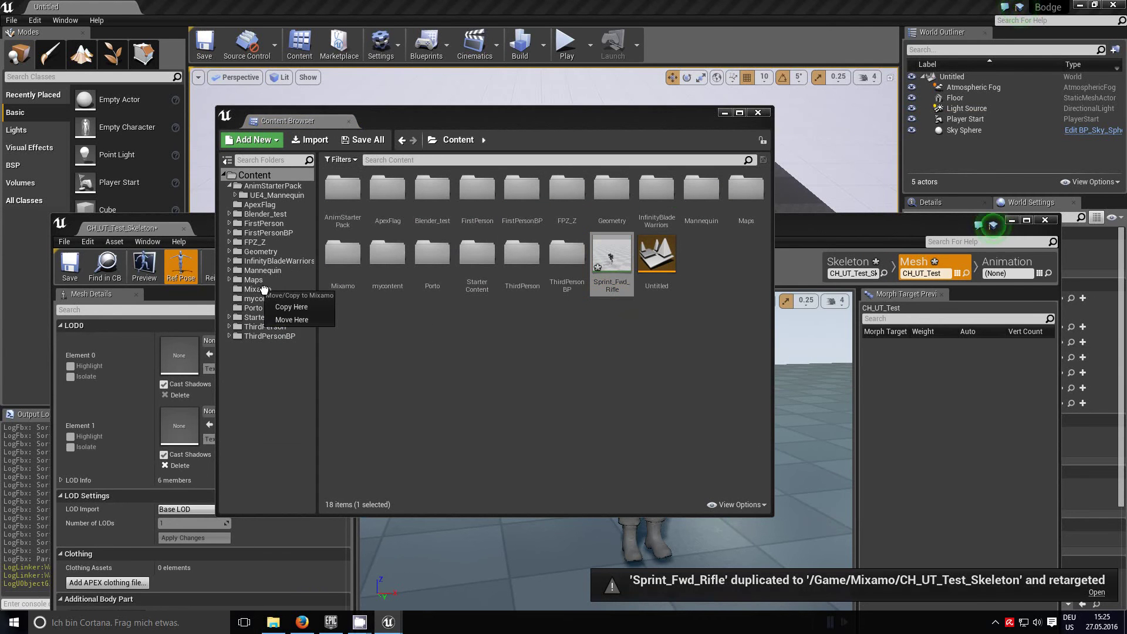
pyautogui.click(297, 321)
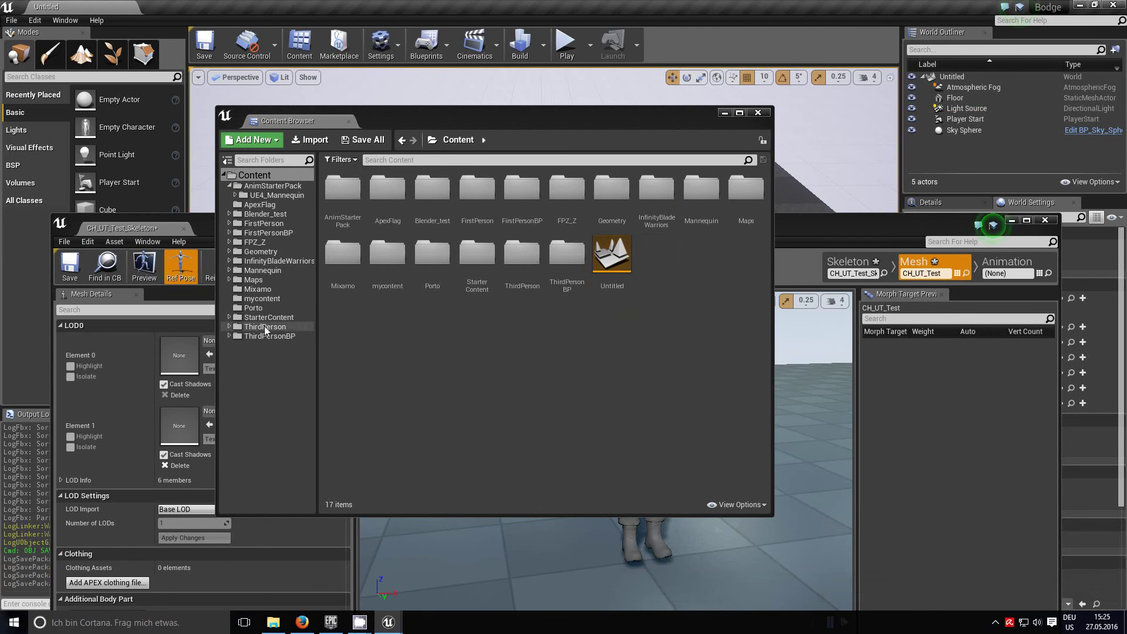
pyautogui.click(263, 289)
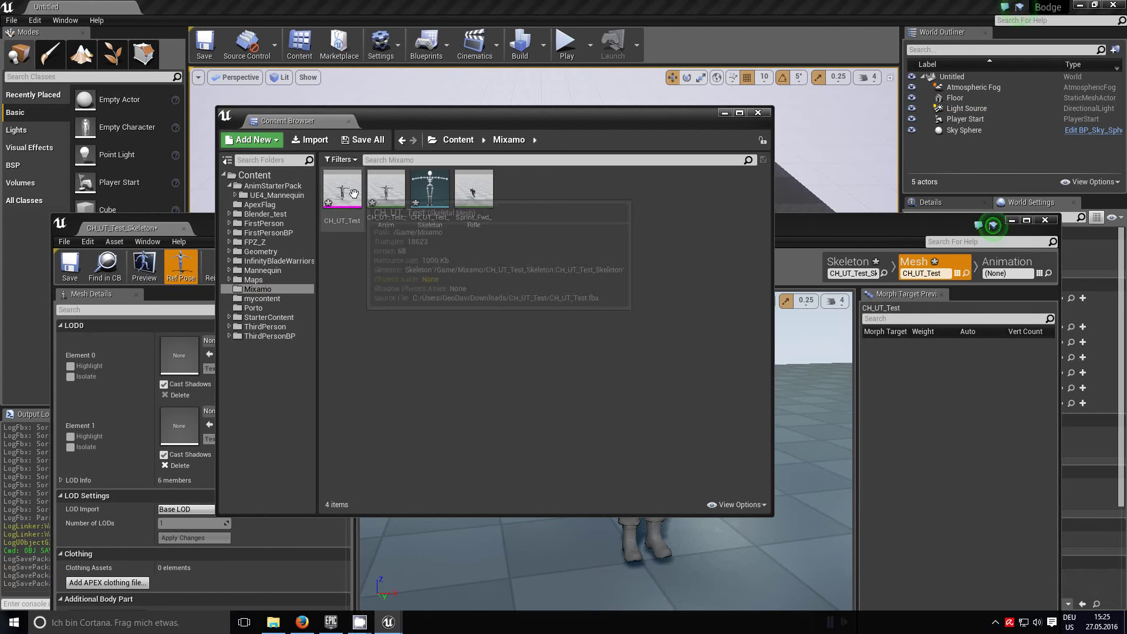
# Close the mesh editor, preview Sprint_Fwd_Rifle on CH_UT_Test from several angles, checking the body and hands in motion
pyautogui.click(822, 227)
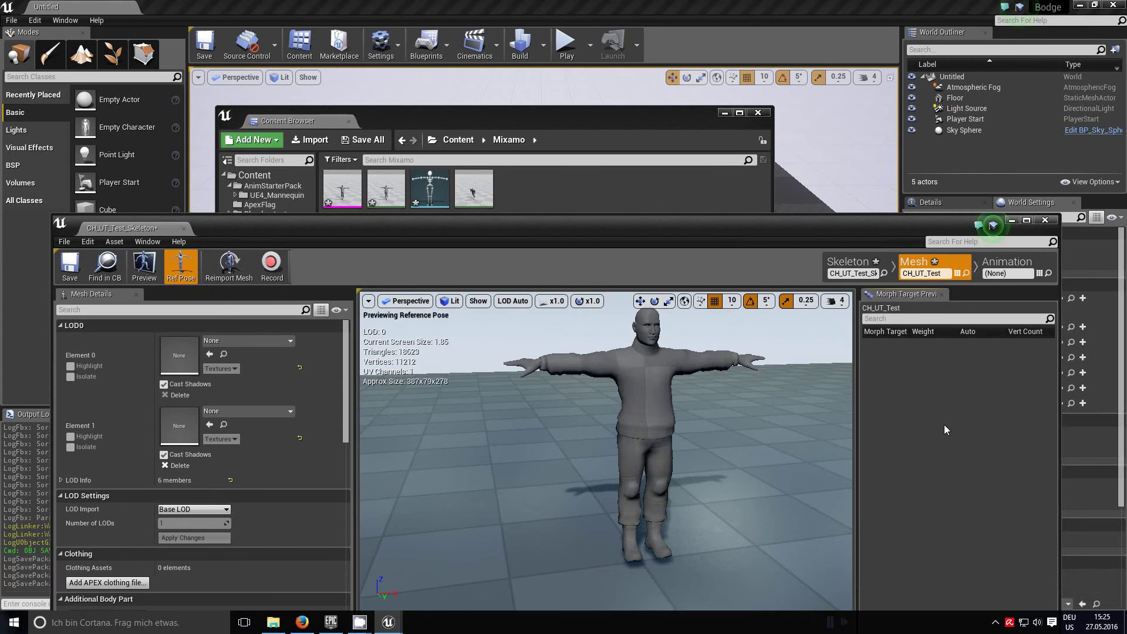
pyautogui.click(1046, 221)
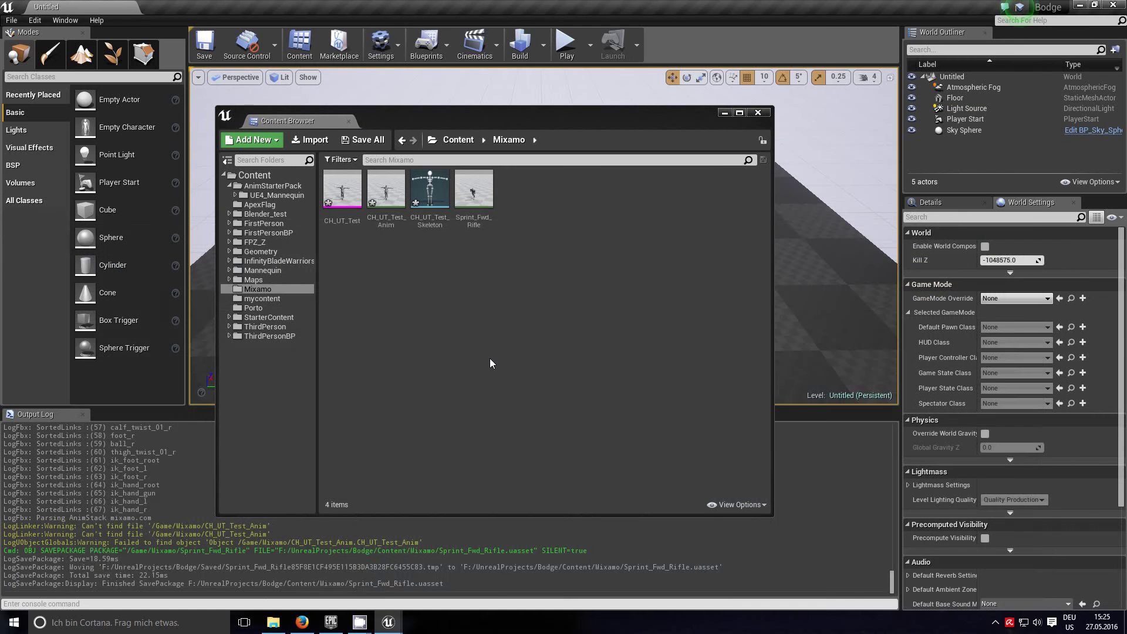
pyautogui.doubleClick(475, 189)
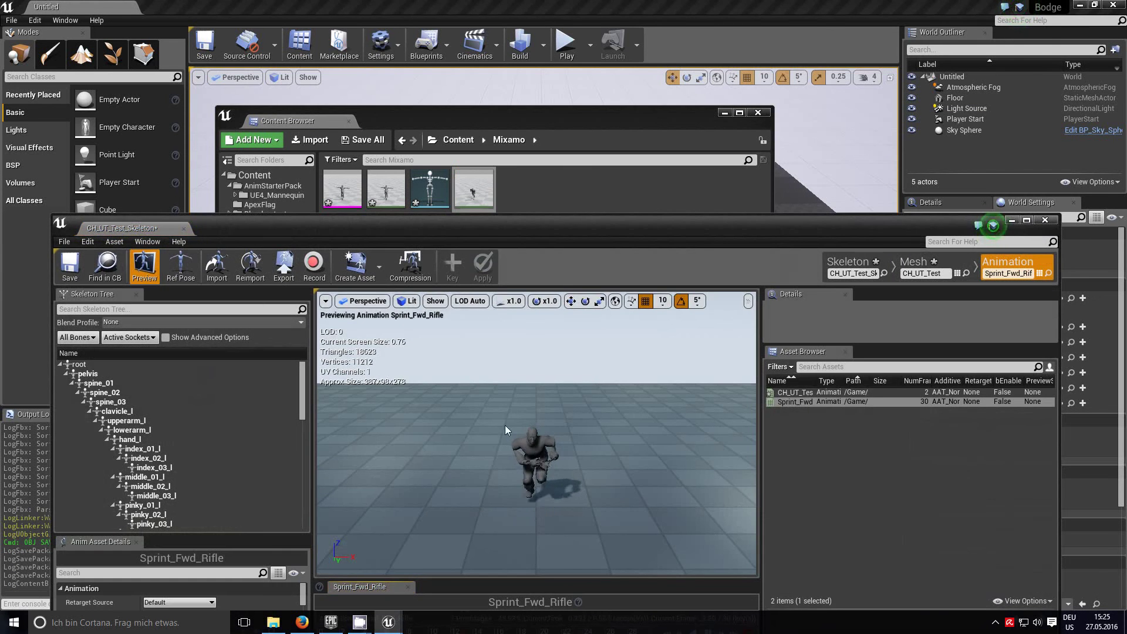
pyautogui.moveTo(505, 429); pyautogui.dragTo(564, 435, button='right')
pyautogui.moveTo(511, 397); pyautogui.dragTo(513, 493)
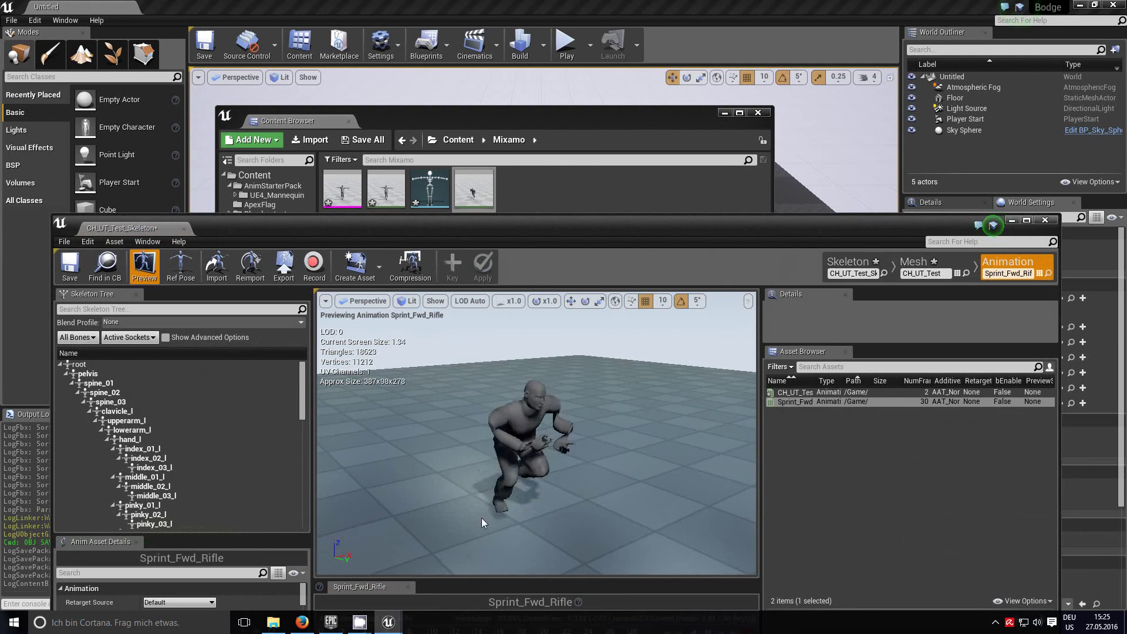
pyautogui.moveTo(601, 505); pyautogui.dragTo(529, 476)
pyautogui.moveTo(631, 472); pyautogui.dragTo(625, 473)
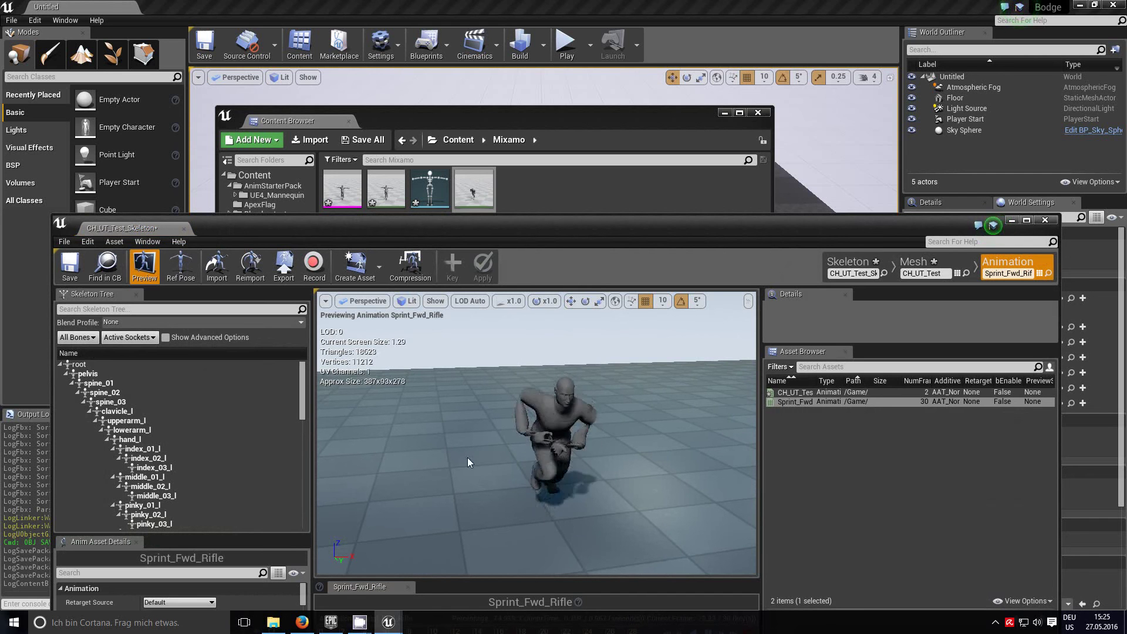
pyautogui.moveTo(458, 451)
pyautogui.mouseDown()
pyautogui.moveTo(563, 451)
pyautogui.moveTo(587, 517)
pyautogui.moveTo(525, 519)
pyautogui.moveTo(552, 499)
pyautogui.moveTo(528, 458)
pyautogui.moveTo(481, 499)
pyautogui.moveTo(476, 435)
pyautogui.moveTo(456, 437)
pyautogui.mouseUp()
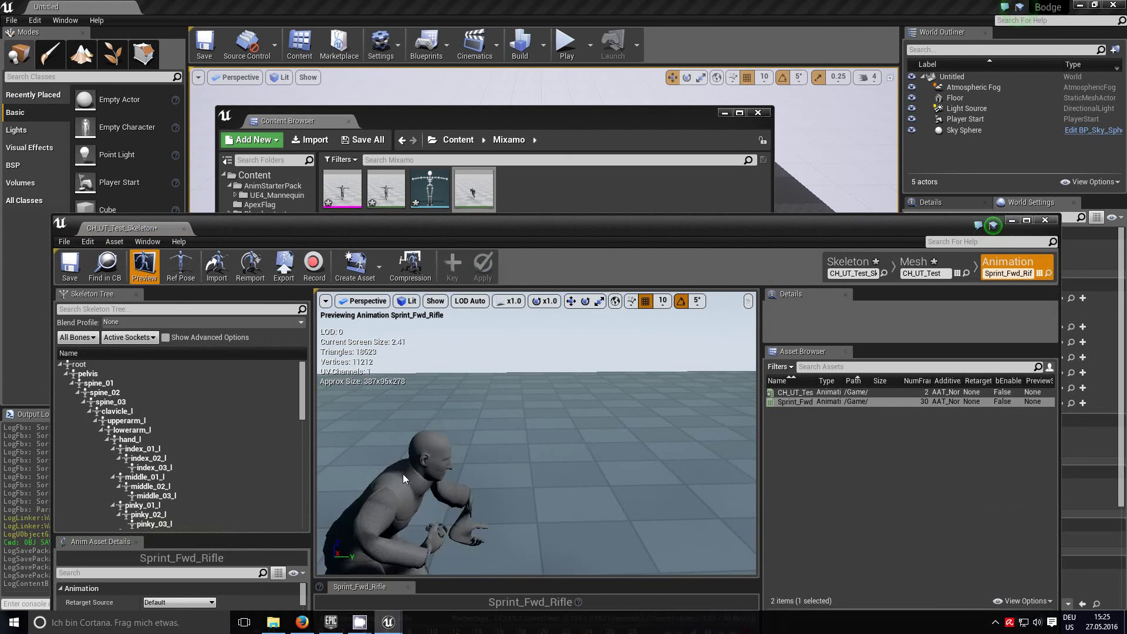
pyautogui.moveTo(619, 512); pyautogui.dragTo(546, 517)
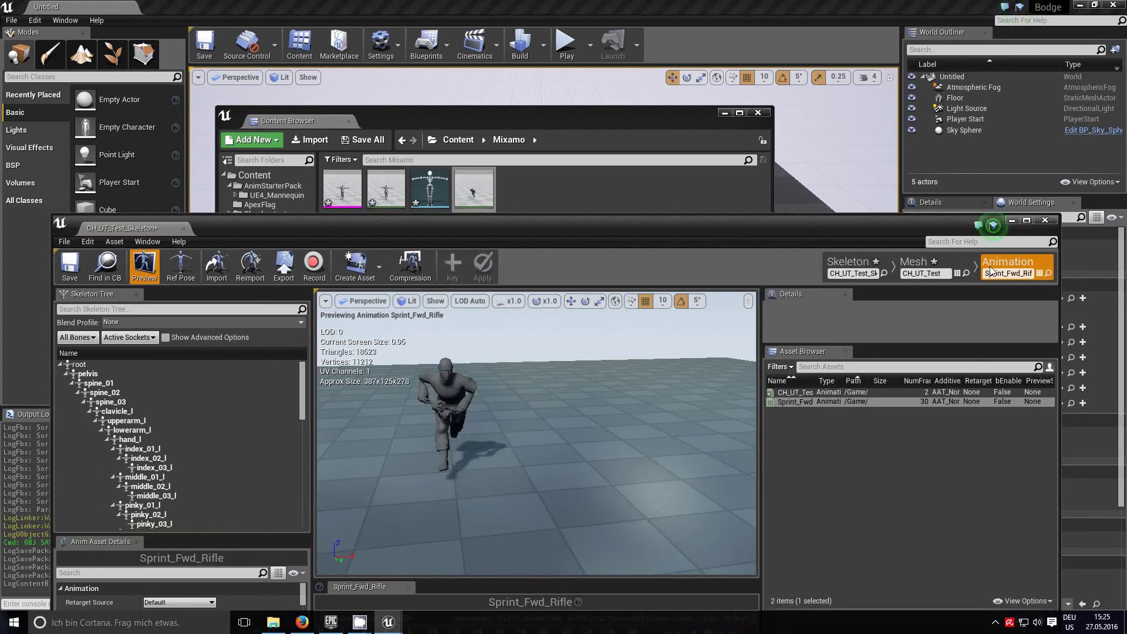
pyautogui.click(1045, 221)
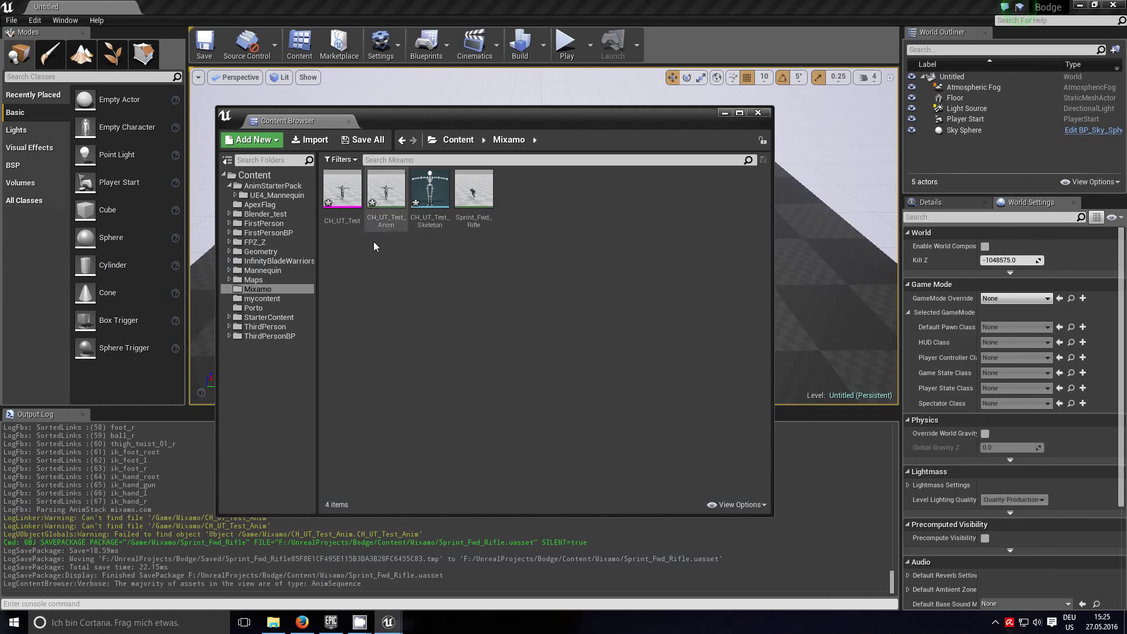
# Force delete all four assets in the Mixamo folder, from CH_UT_Test through Sprint_Fwd_Rifle
pyautogui.click(342, 196)
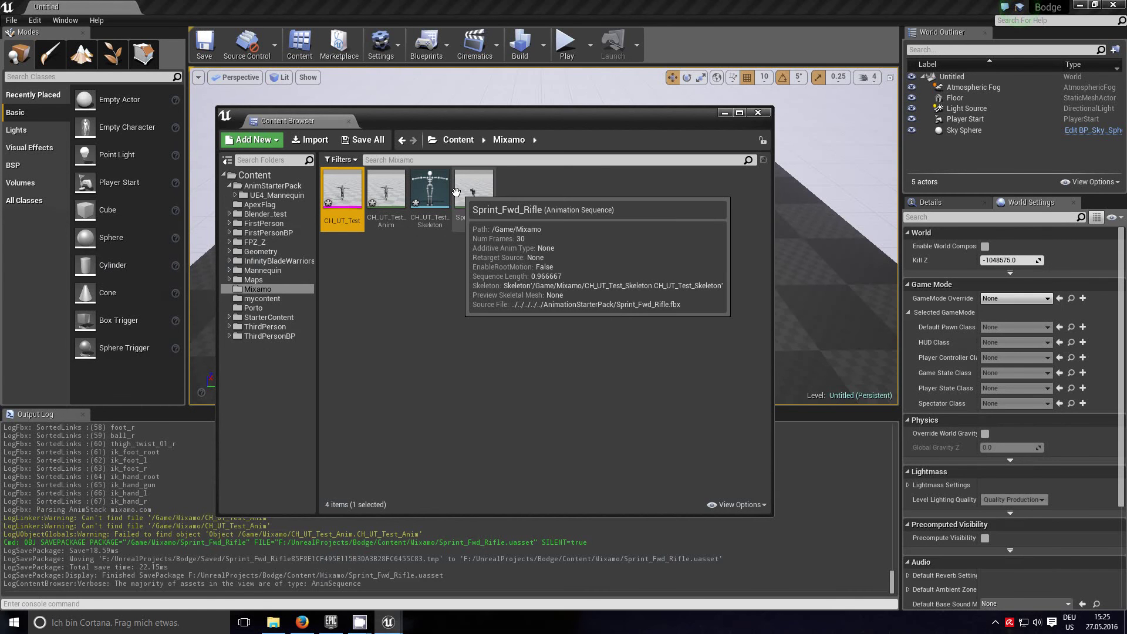
pyautogui.keyDown('shift'); pyautogui.click(456, 193); pyautogui.keyUp('shift')
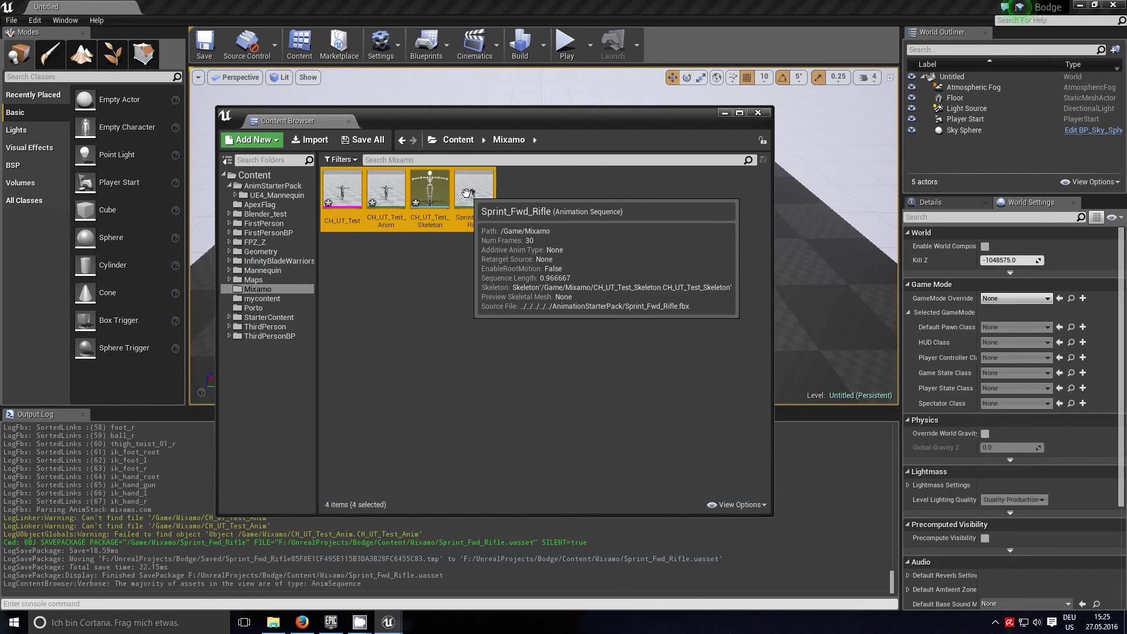
pyautogui.rightClick(410, 315)
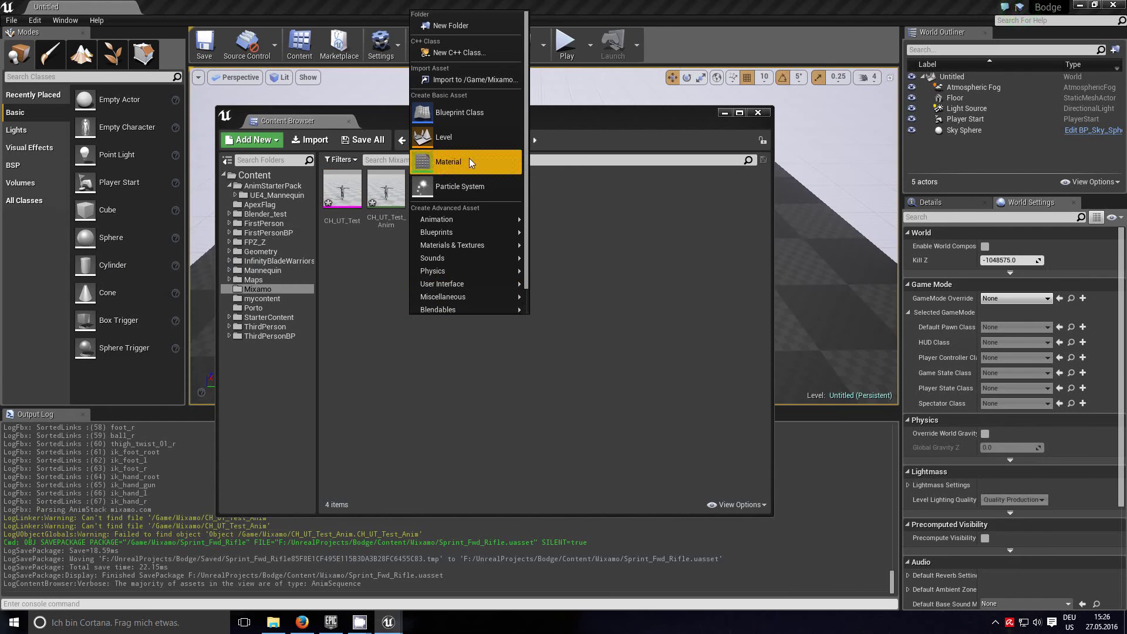
pyautogui.click(374, 287)
pyautogui.click(346, 196)
pyautogui.keyDown('shift'); pyautogui.click(464, 182); pyautogui.keyUp('shift')
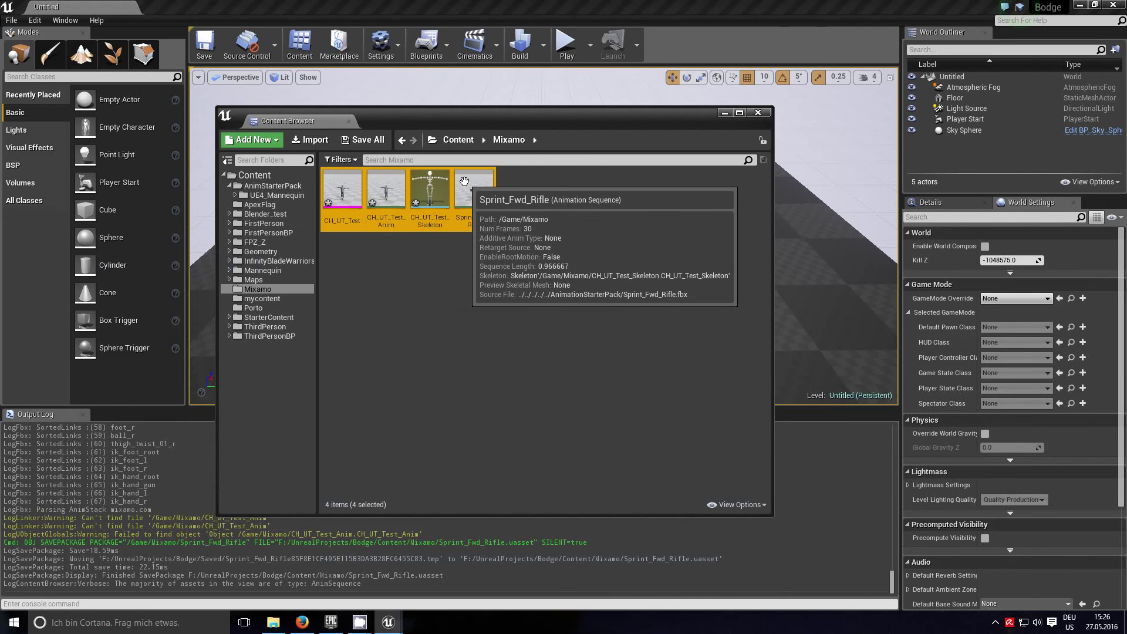
pyautogui.press('Delete')
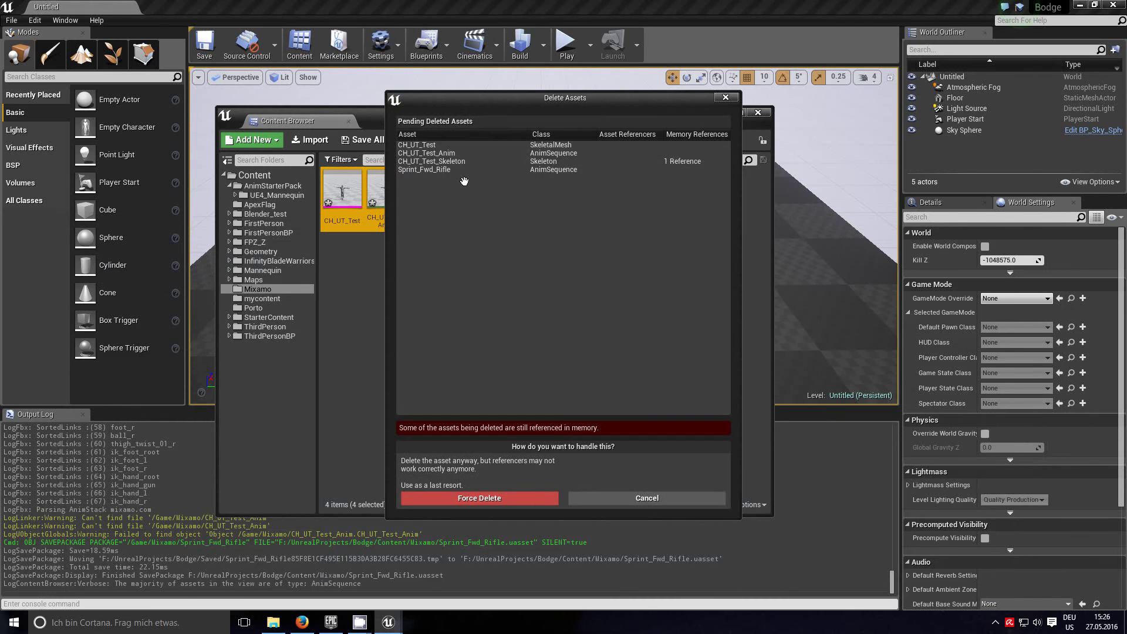
pyautogui.click(480, 499)
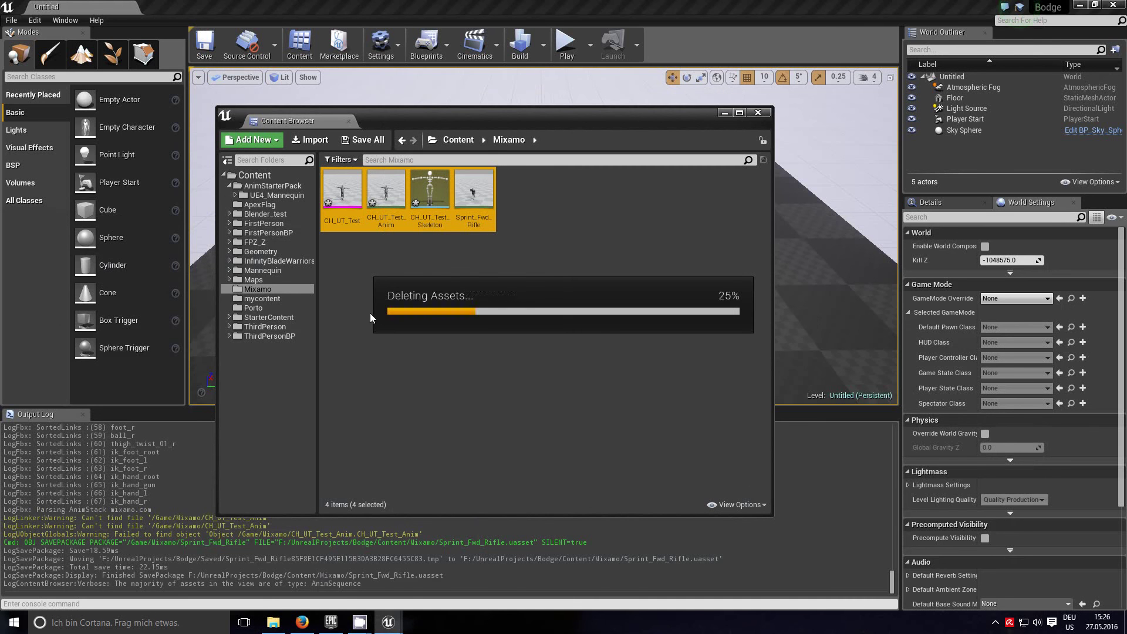
# Start importing CH_UT_Test.fbx into the Mixamo folder as a skeletal mesh with Skeleton set to UE4_Mannequin_Skeleton
pyautogui.rightClick(375, 228)
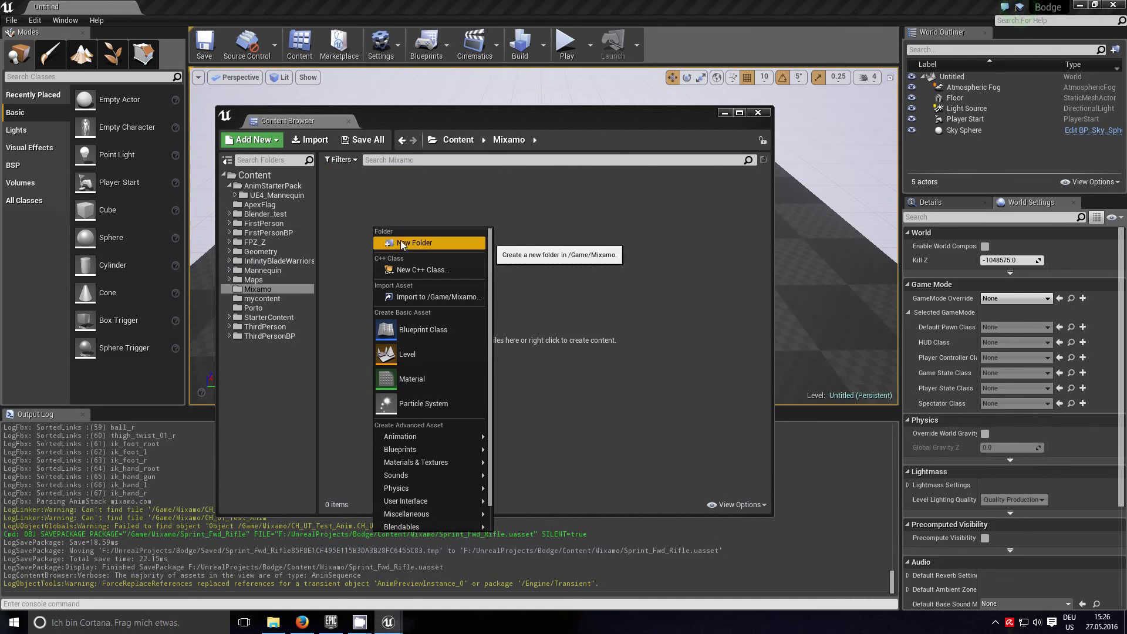
pyautogui.click(428, 297)
pyautogui.click(311, 107)
pyautogui.click(464, 298)
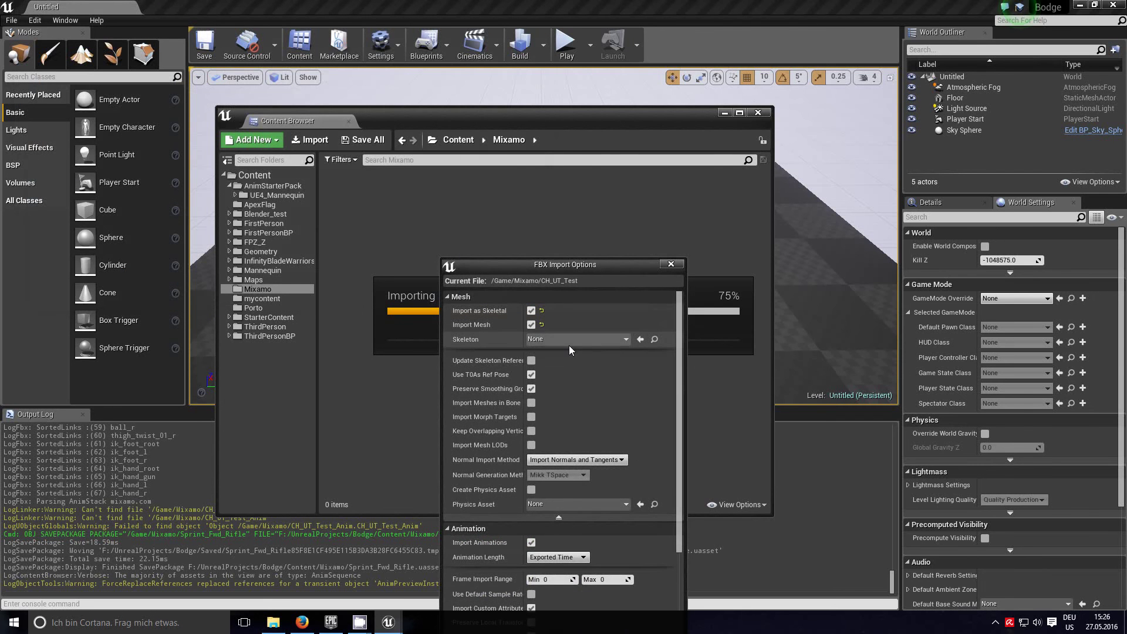
pyautogui.click(627, 340)
pyautogui.scroll(-5, 587, 499)
pyautogui.click(573, 541)
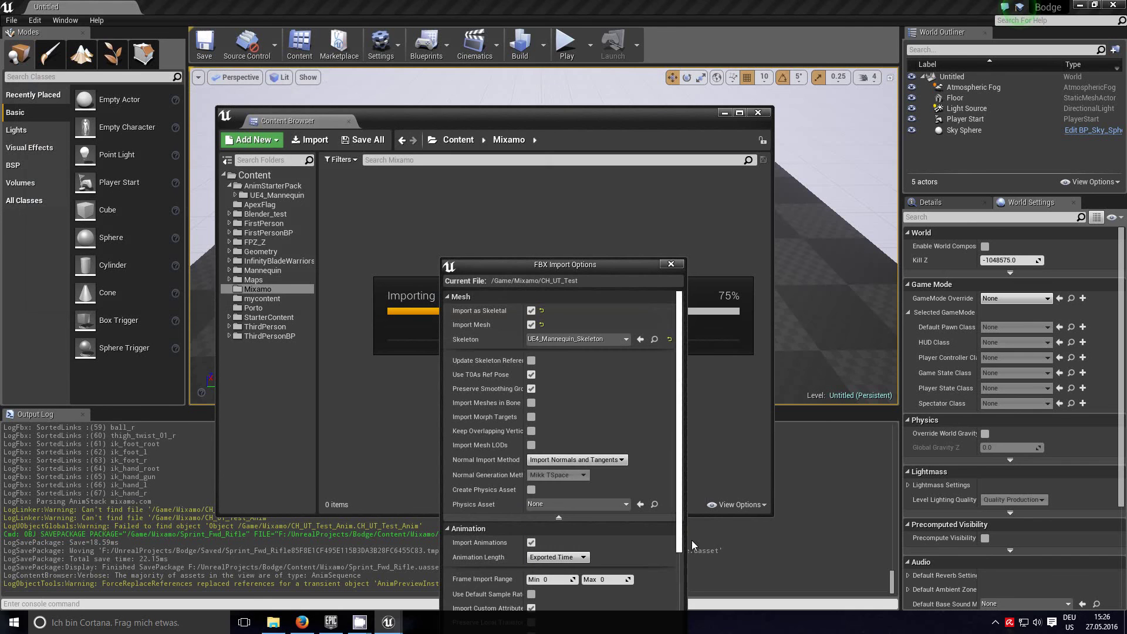
pyautogui.moveTo(607, 274); pyautogui.dragTo(594, 127)
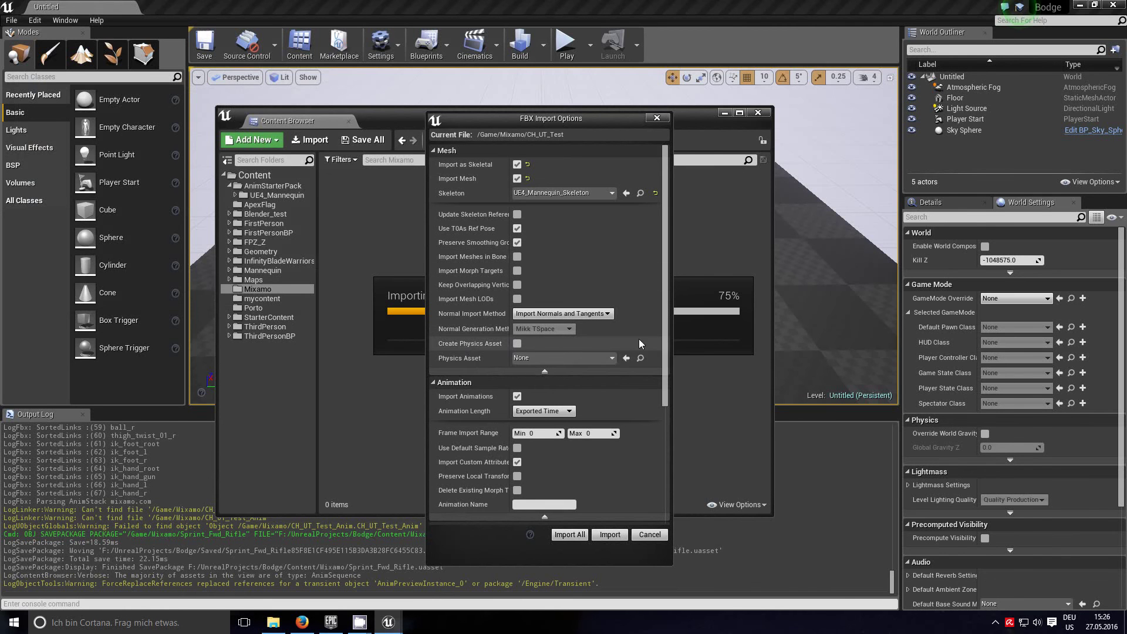
# Set the Physics Asset to SK_Mannequin_PhysicsAsset in the FBX import options and import the character
pyautogui.click(612, 360)
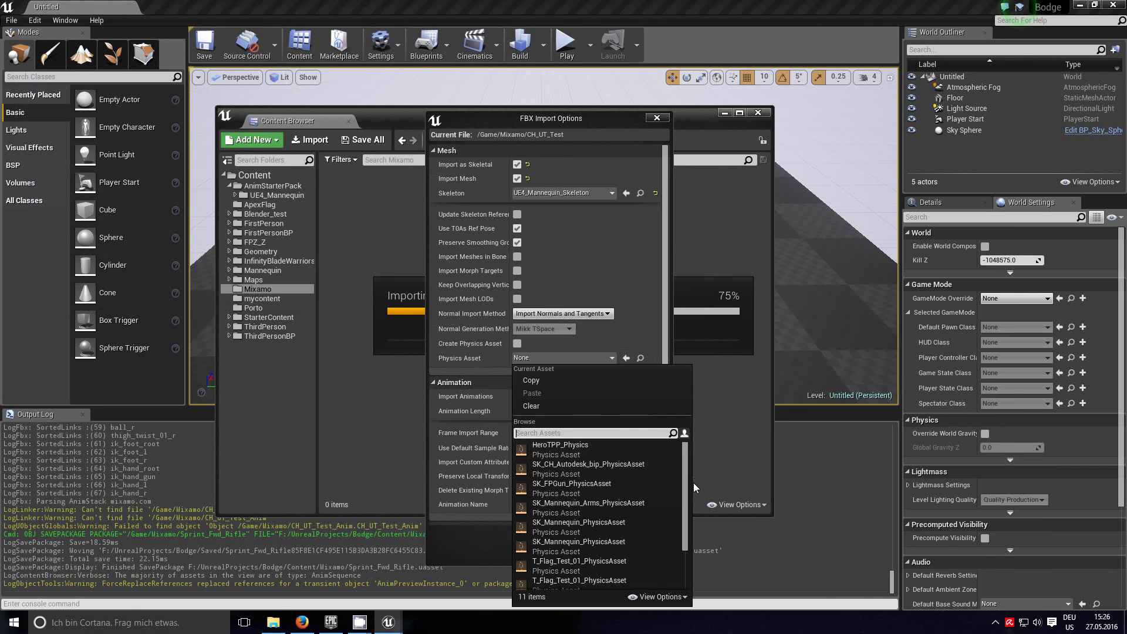
pyautogui.moveTo(635, 532)
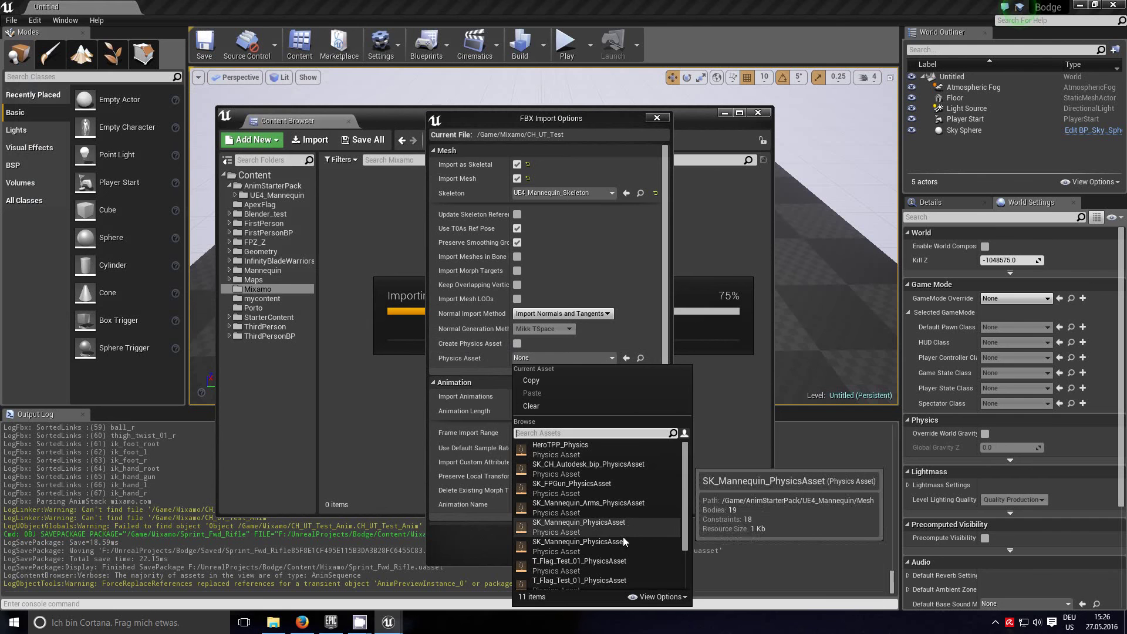
pyautogui.click(621, 543)
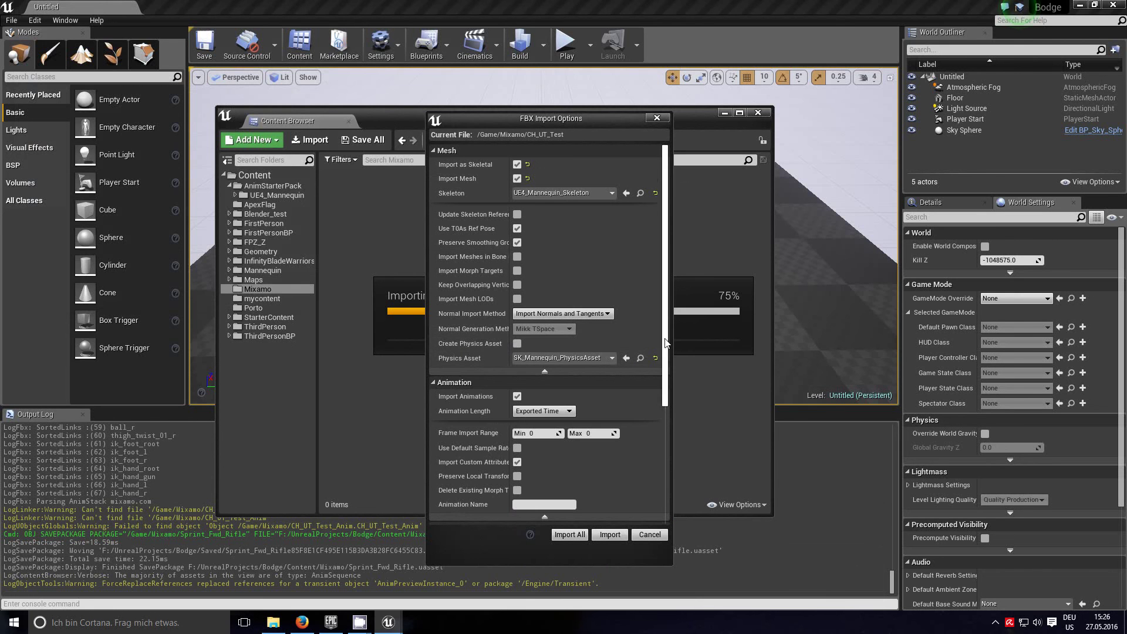
pyautogui.moveTo(667, 342); pyautogui.dragTo(656, 447)
pyautogui.scroll(5, 650, 453)
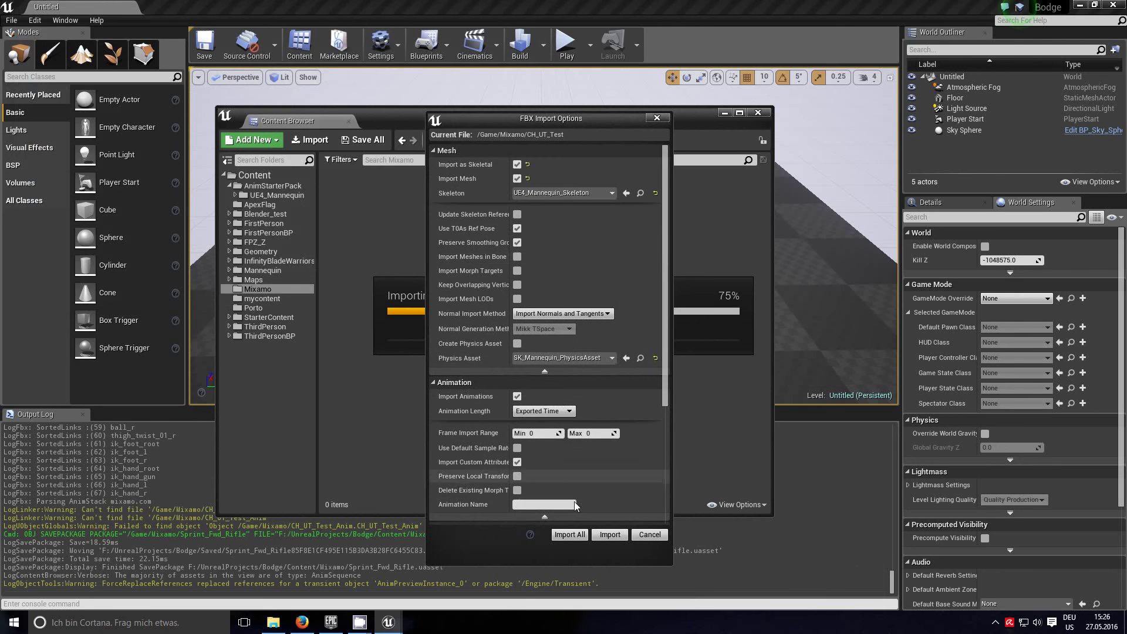
pyautogui.click(609, 535)
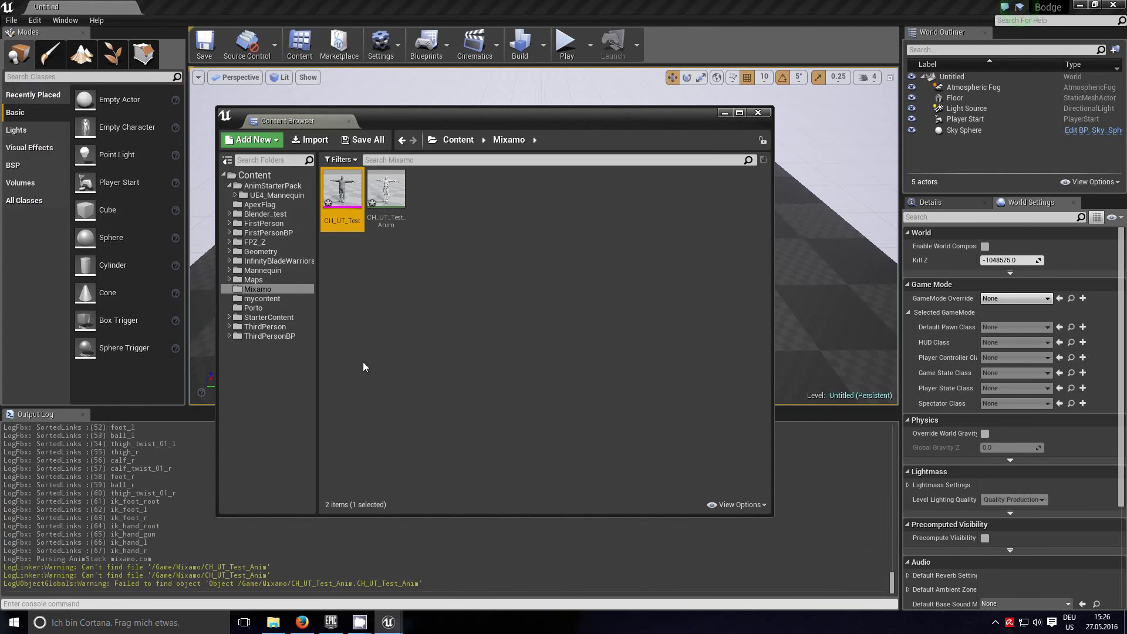
pyautogui.click(382, 305)
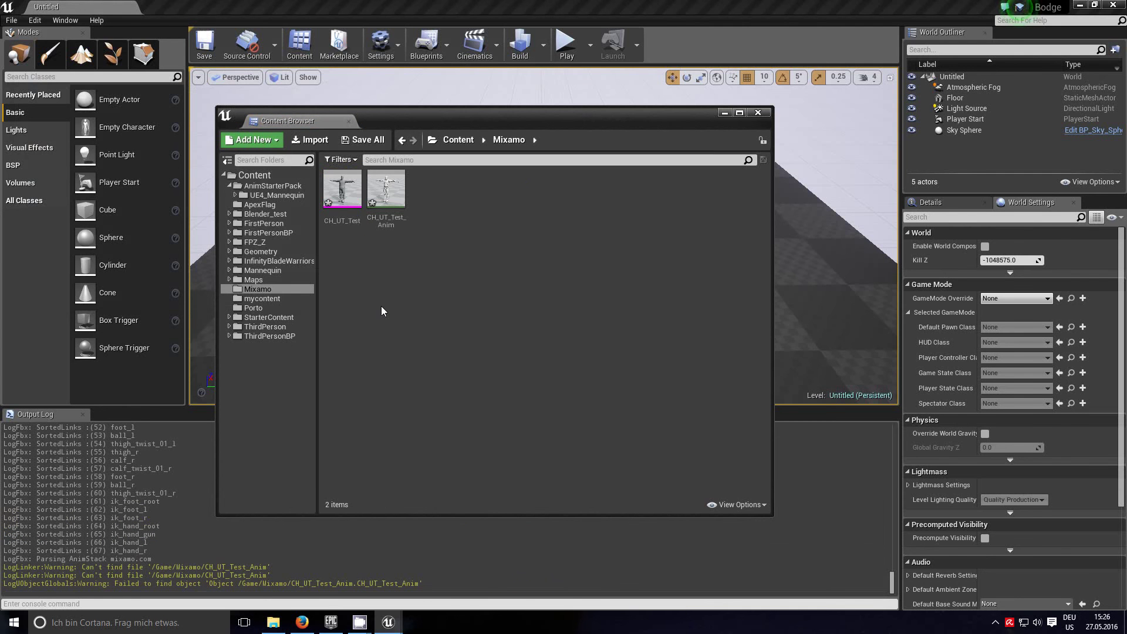
# Open the CH_UT_Test skeletal mesh in animation mode and preview the Walk_Fwd_Rifle_Ironsights animation on it
pyautogui.doubleClick(344, 205)
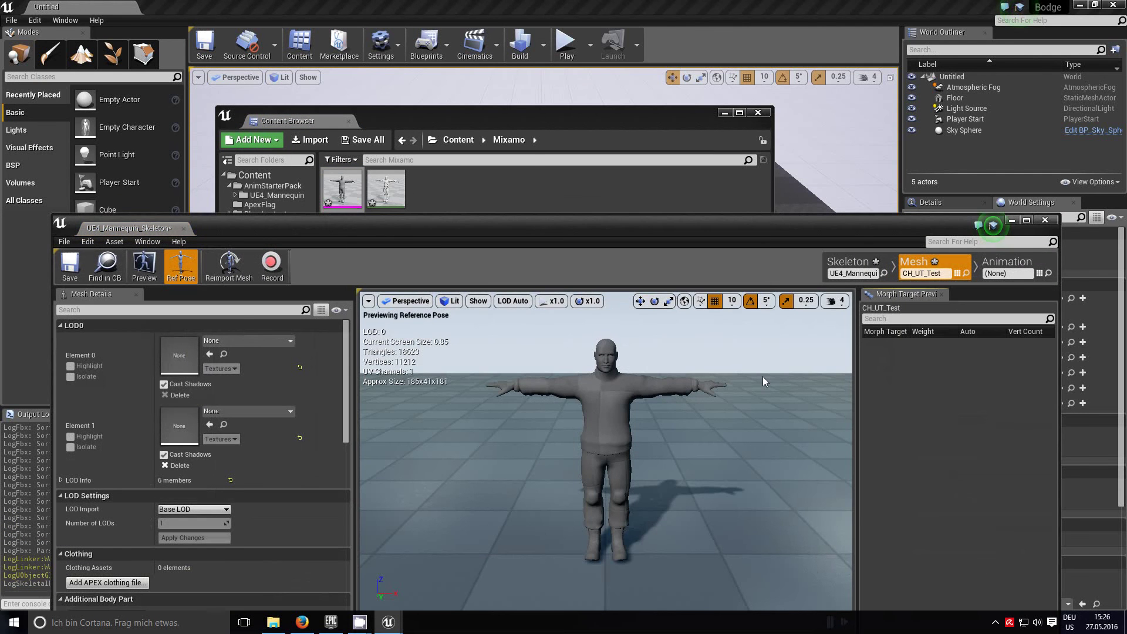
pyautogui.click(1017, 265)
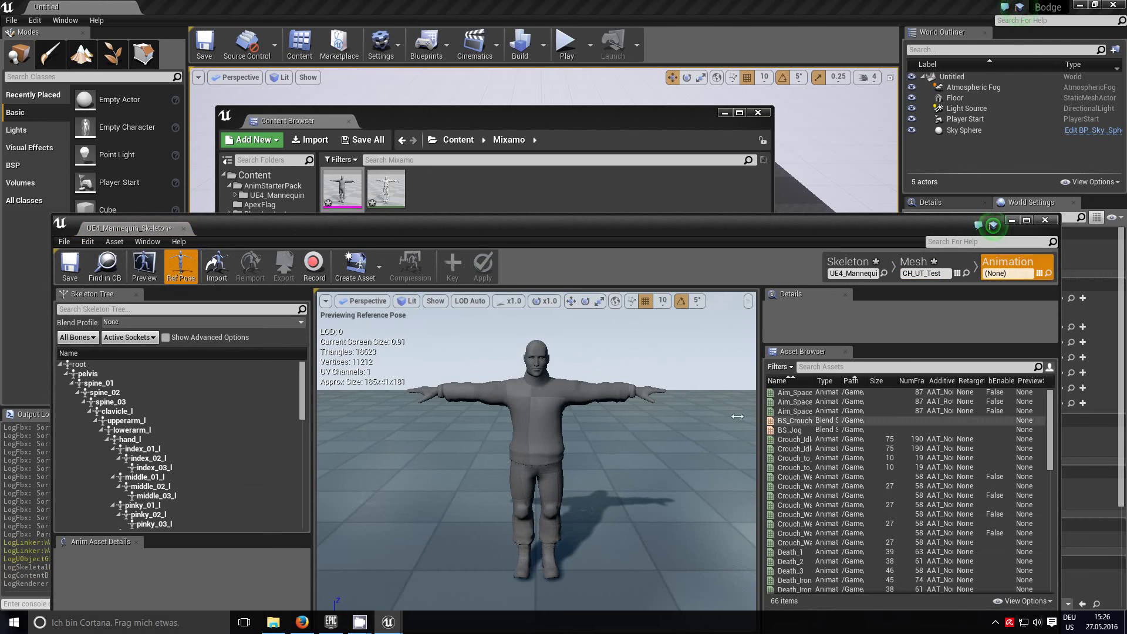
pyautogui.moveTo(628, 456); pyautogui.dragTo(662, 530)
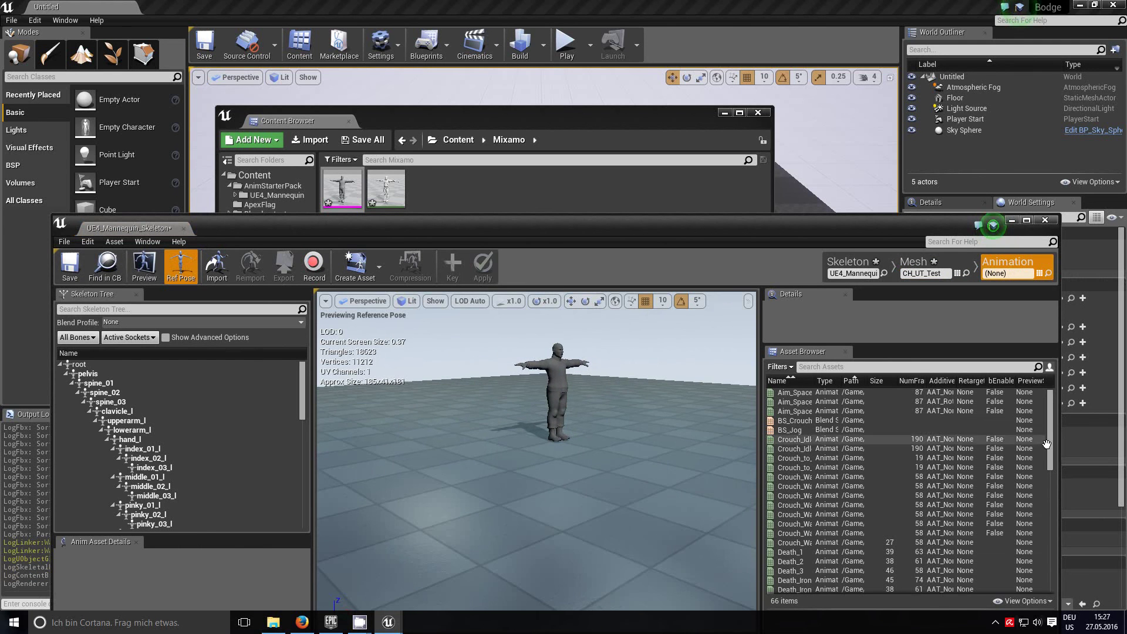
pyautogui.moveTo(1056, 453); pyautogui.dragTo(1085, 589)
pyautogui.click(794, 562)
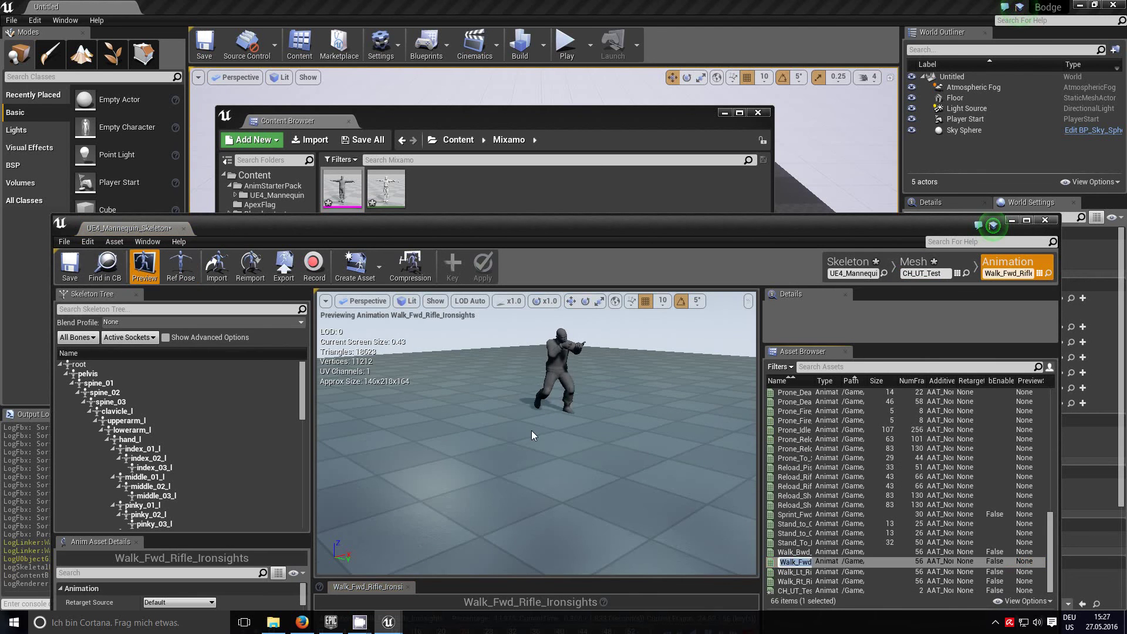
# Examine the character's arms, hands and overall posture during Walk_Fwd_Rifle_Ironsights from close up and several angles
pyautogui.moveTo(500, 414); pyautogui.dragTo(532, 397, button='right')
pyautogui.moveTo(689, 421); pyautogui.dragTo(678, 552, button='right')
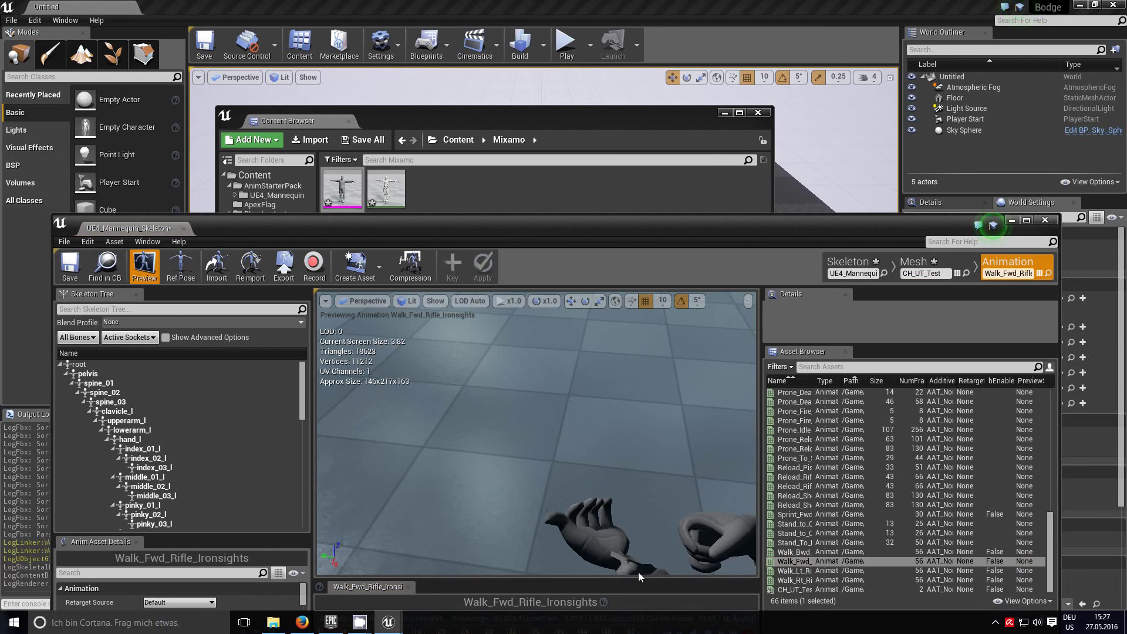
pyautogui.moveTo(629, 565); pyautogui.dragTo(611, 564)
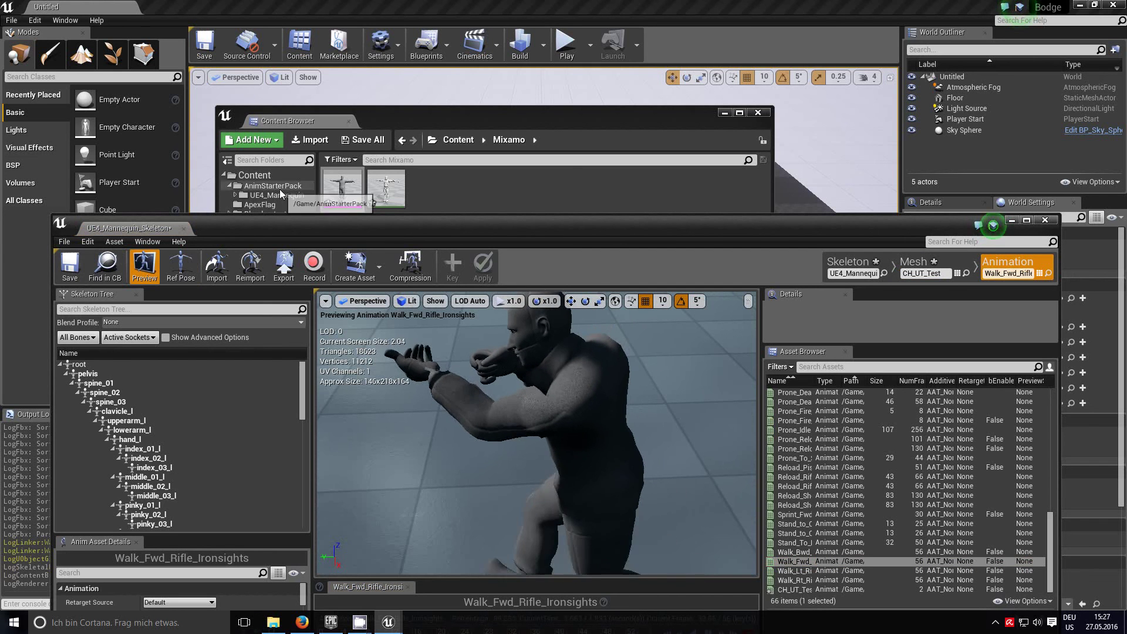
pyautogui.moveTo(442, 447)
pyautogui.mouseDown()
pyautogui.moveTo(517, 411)
pyautogui.moveTo(593, 470)
pyautogui.moveTo(529, 411)
pyautogui.moveTo(534, 447)
pyautogui.moveTo(523, 400)
pyautogui.moveTo(493, 481)
pyautogui.moveTo(499, 411)
pyautogui.moveTo(470, 464)
pyautogui.moveTo(438, 446)
pyautogui.mouseUp()
pyautogui.moveTo(438, 447); pyautogui.dragTo(388, 393, button='right')
pyautogui.moveTo(417, 467); pyautogui.dragTo(445, 446)
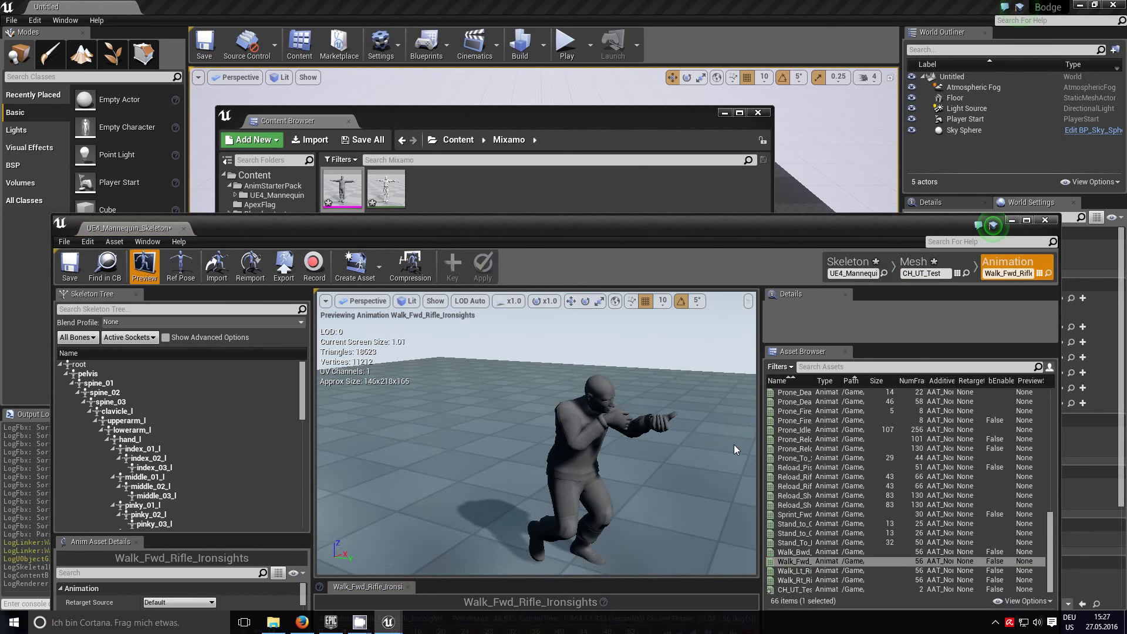
pyautogui.moveTo(586, 225); pyautogui.dragTo(554, 138)
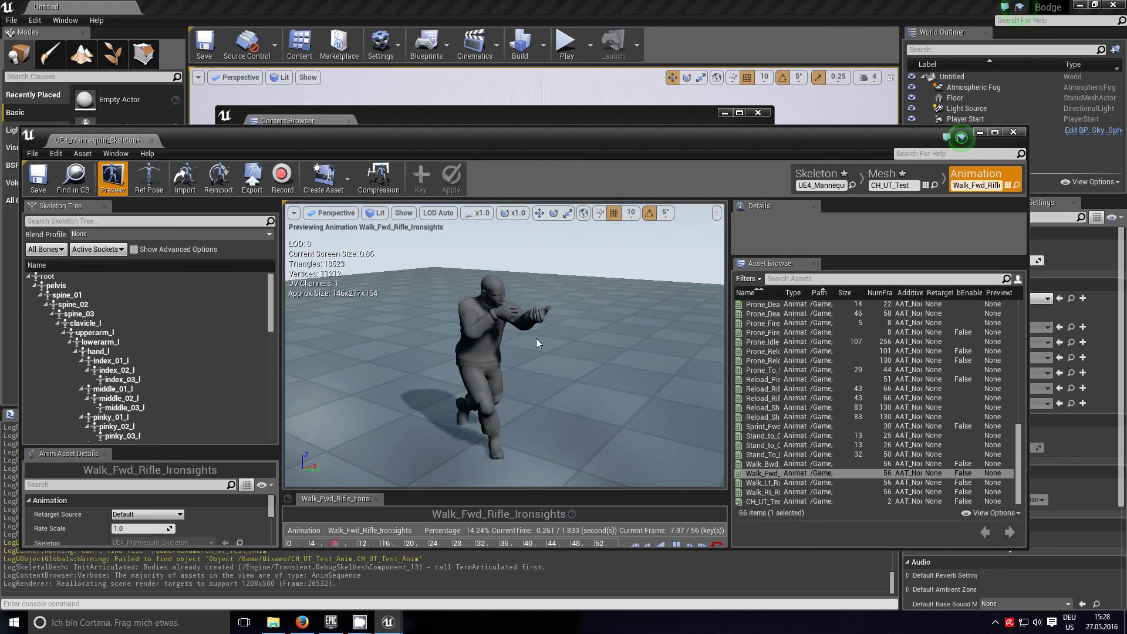
pyautogui.moveTo(555, 346); pyautogui.dragTo(506, 346, button='right')
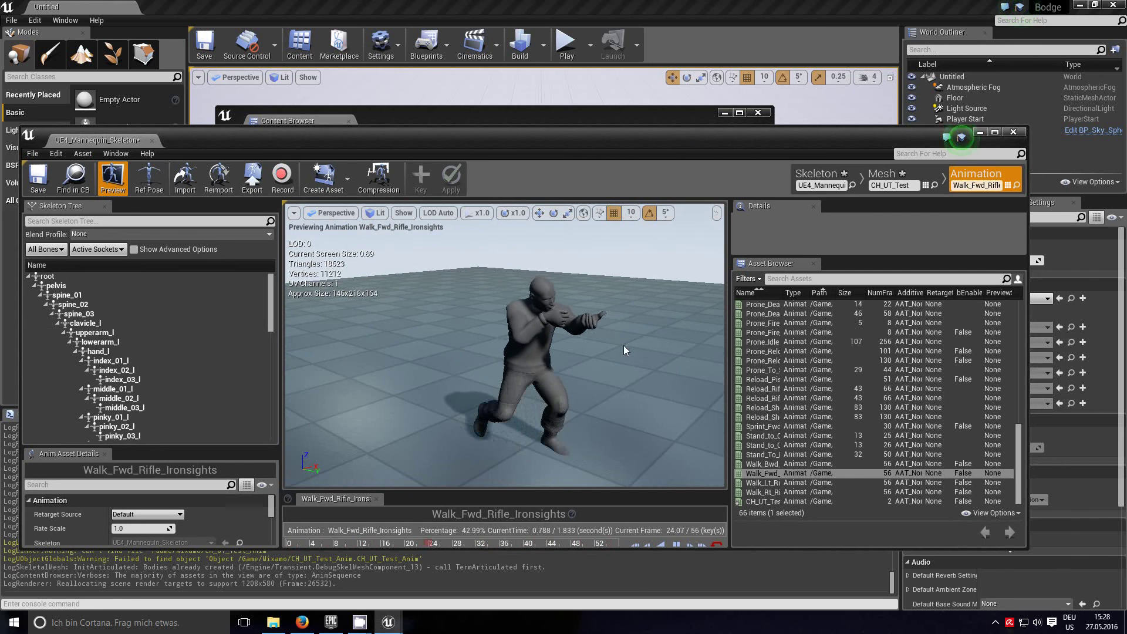
pyautogui.keyDown('alt'); pyautogui.moveTo(623, 345); pyautogui.dragTo(506, 364); pyautogui.keyUp('alt')
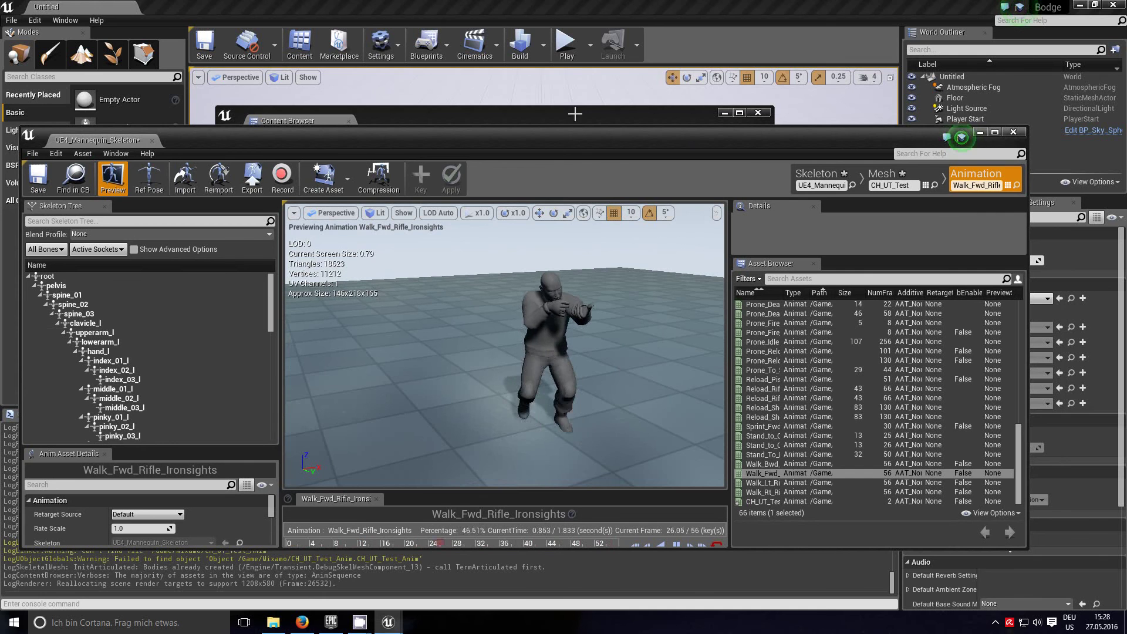